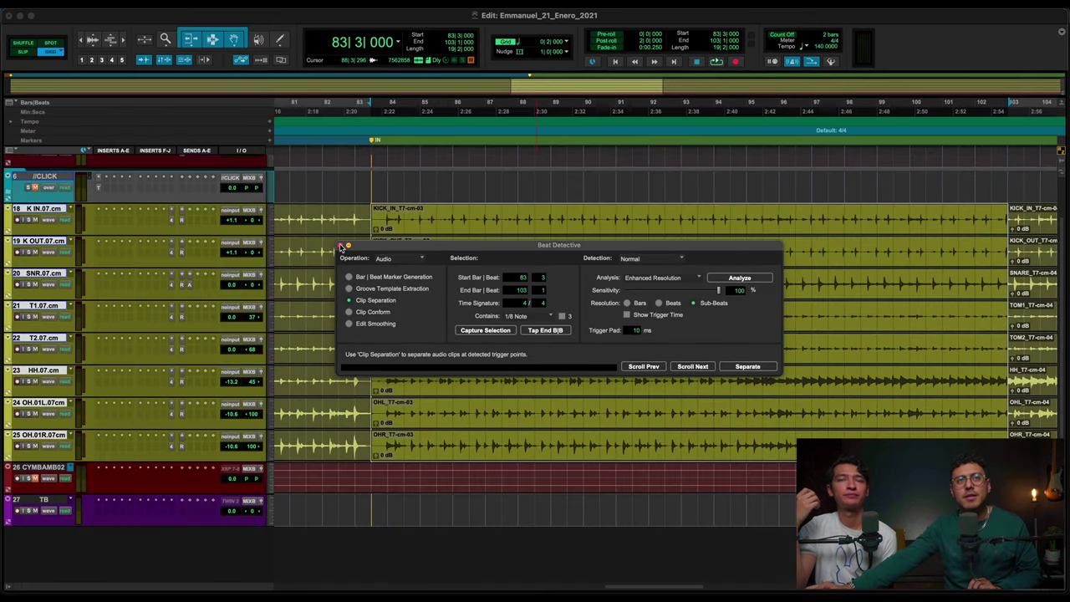
- Close Beat Detective and select the KICK_IN_T7-cm-03 and KICK_OUT_T7-cm-03 clips together
click(342, 246)
click(584, 219)
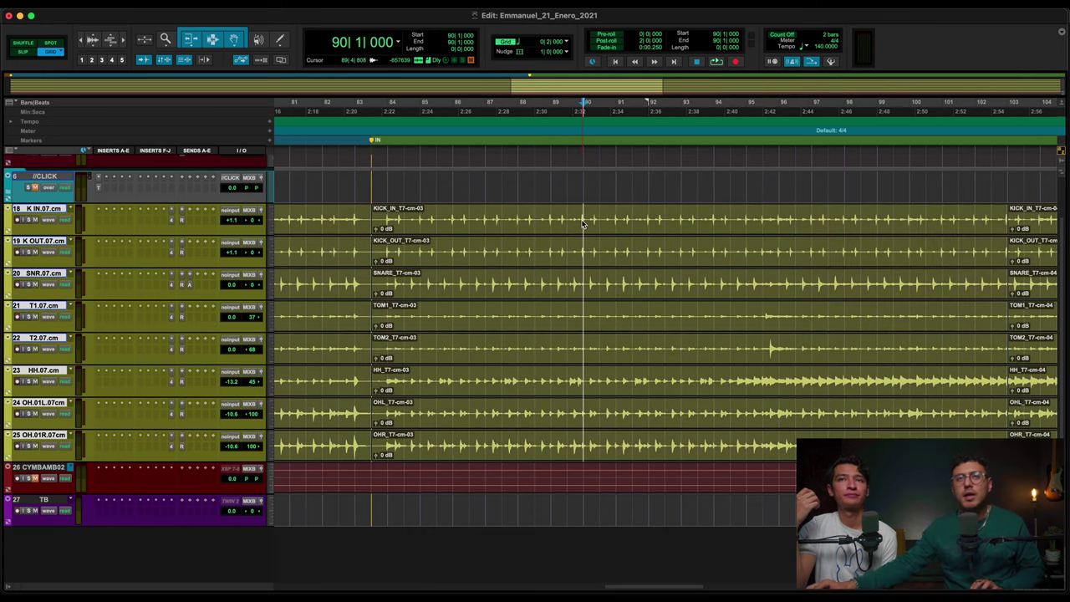
click(583, 226)
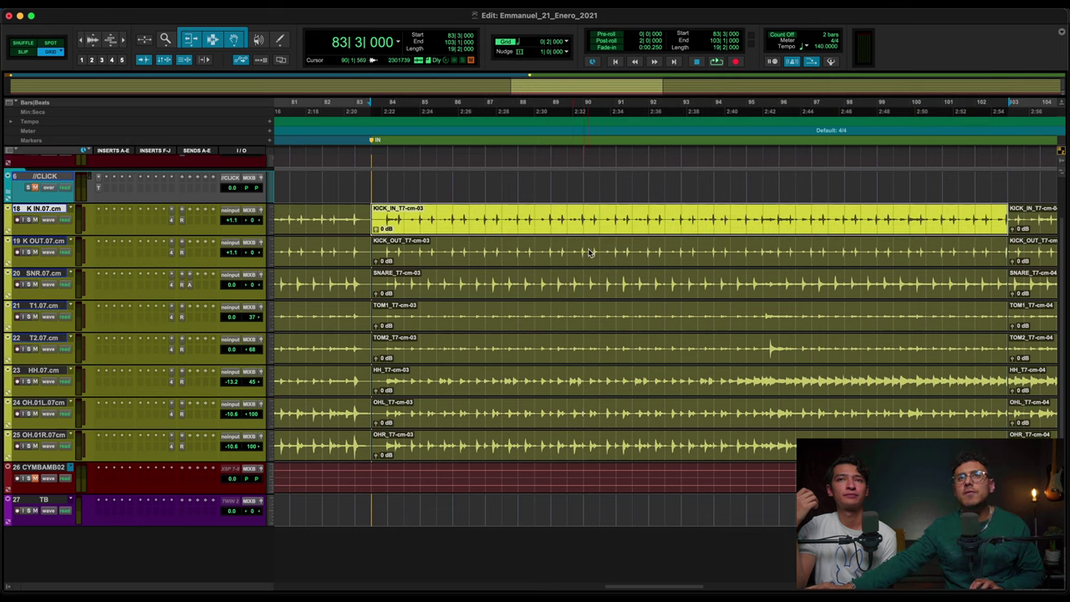
click(589, 253)
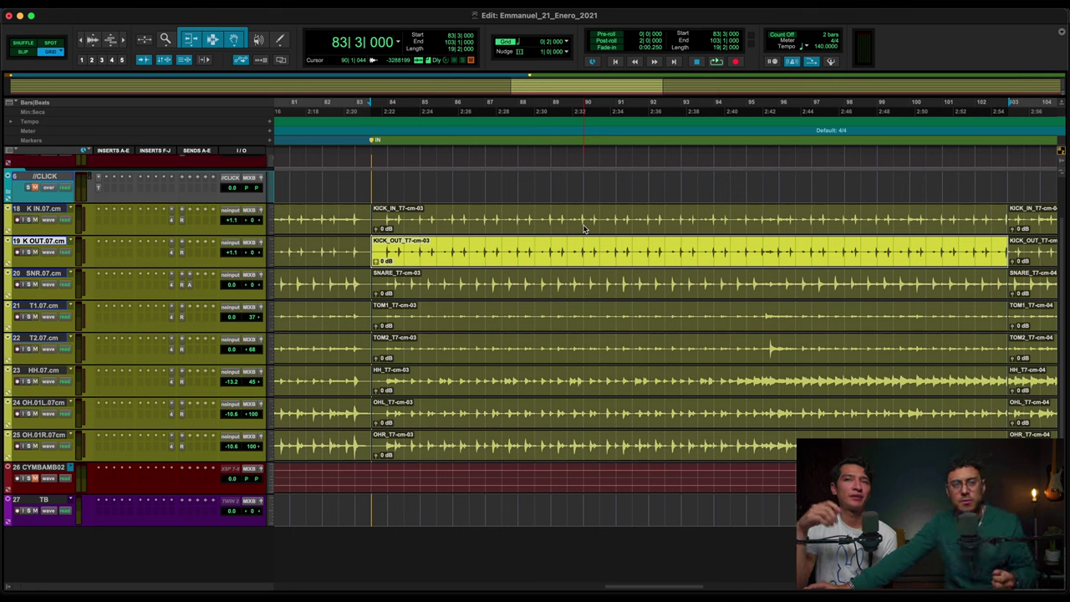
click(586, 229)
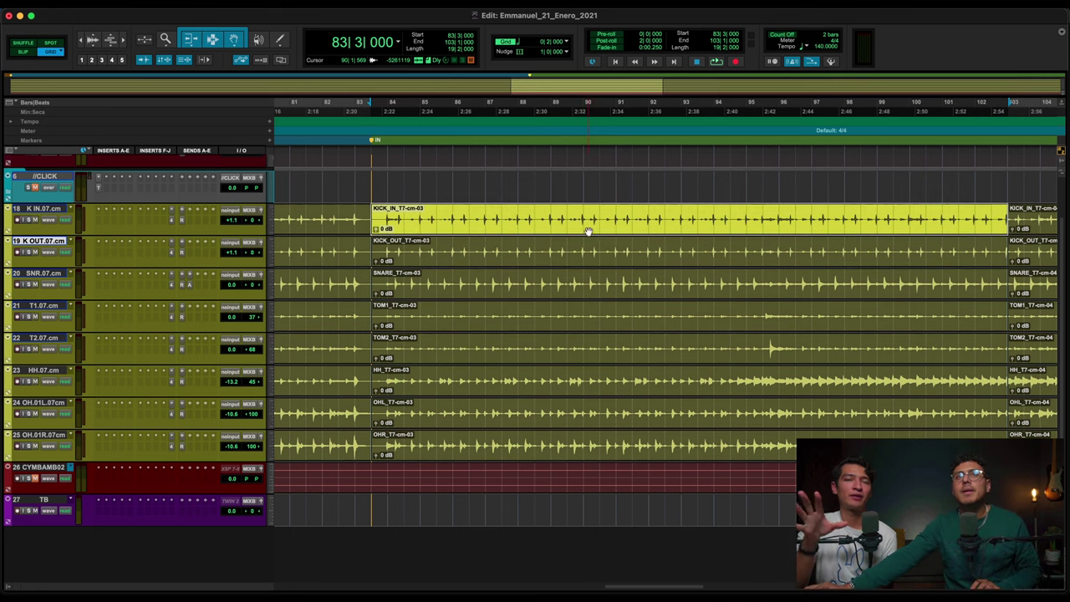
shift+click(602, 263)
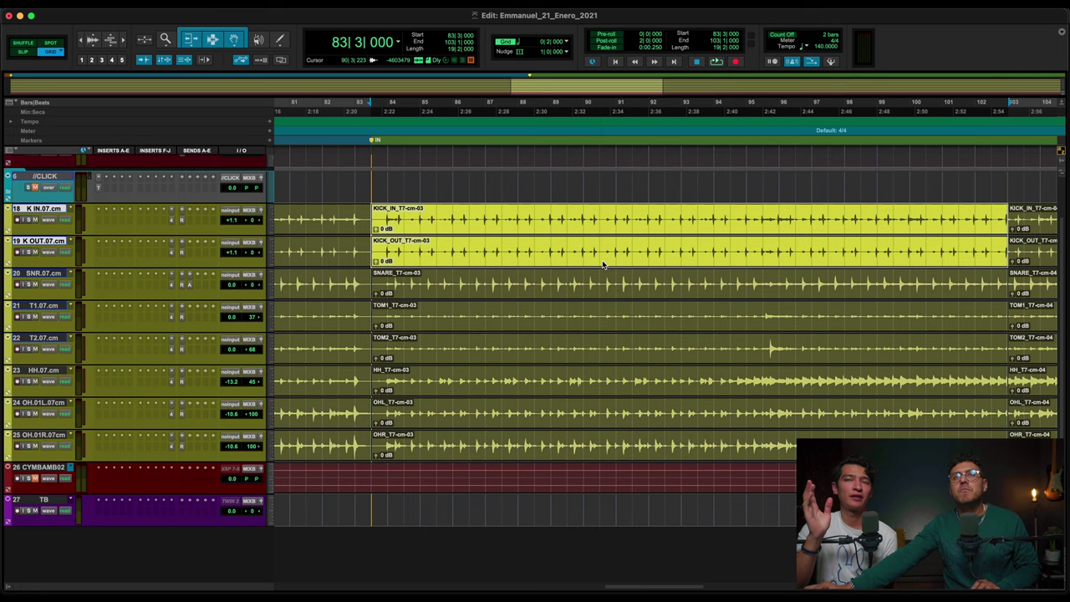
- Select the KICK_IN_T7-cm-03 and SNARE_T7-cm-03 clips together, leaving the other drum tracks out of the selection
click(585, 217)
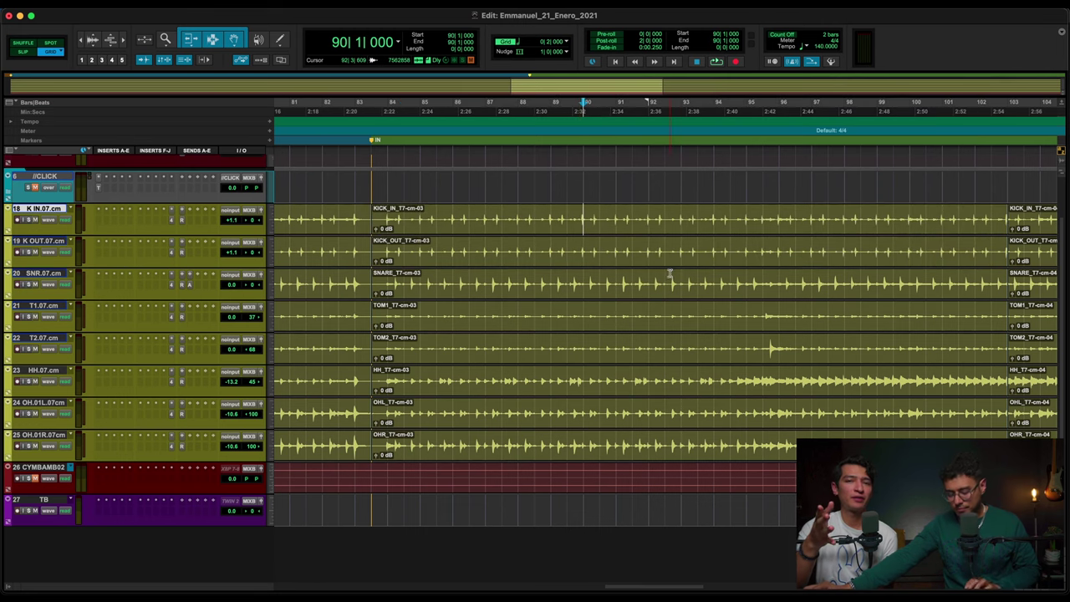
key(super+bracketright)
key(super+bracketleft)
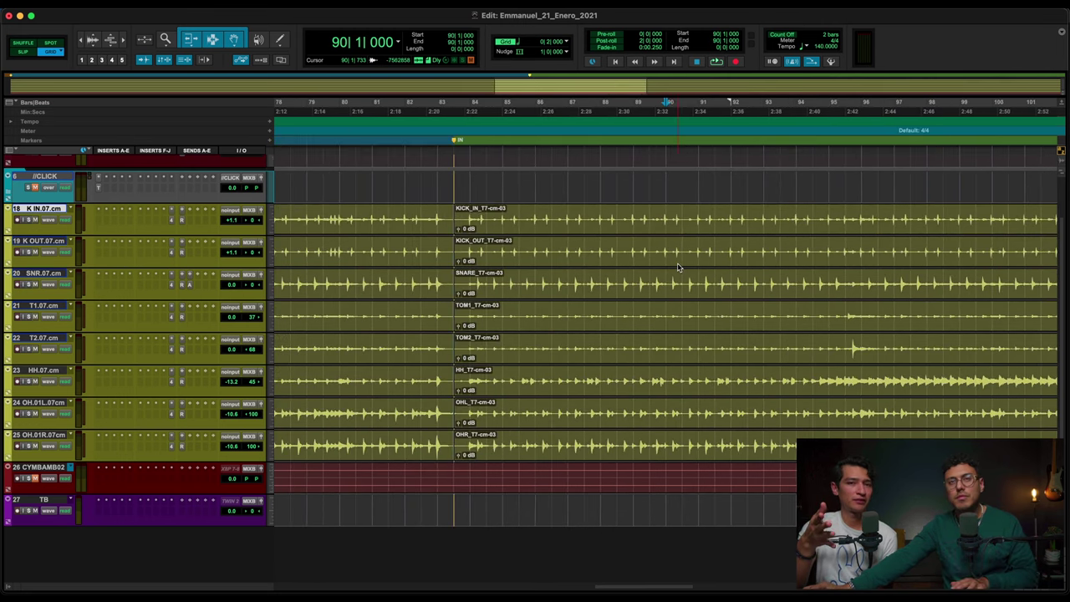
scroll(699, 275, right, 2)
scroll(699, 275, right, 2)
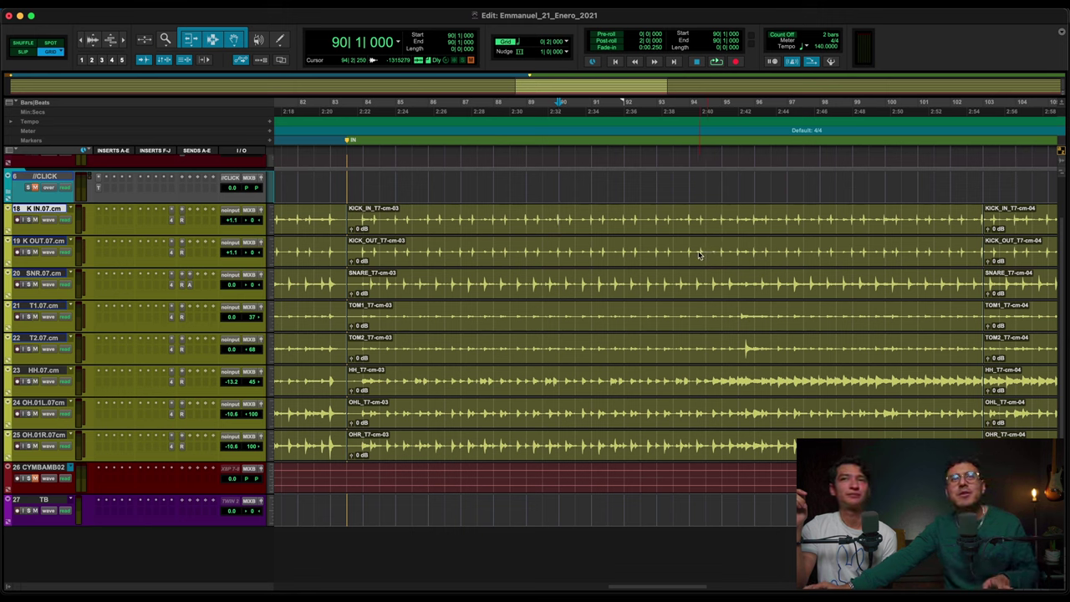
click(655, 228)
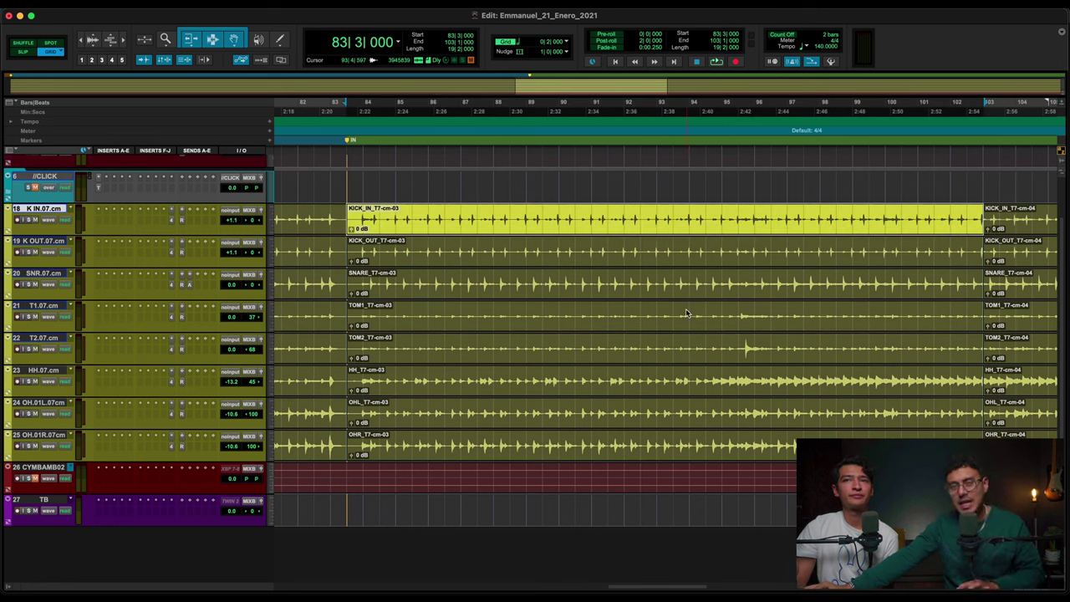
click(664, 292)
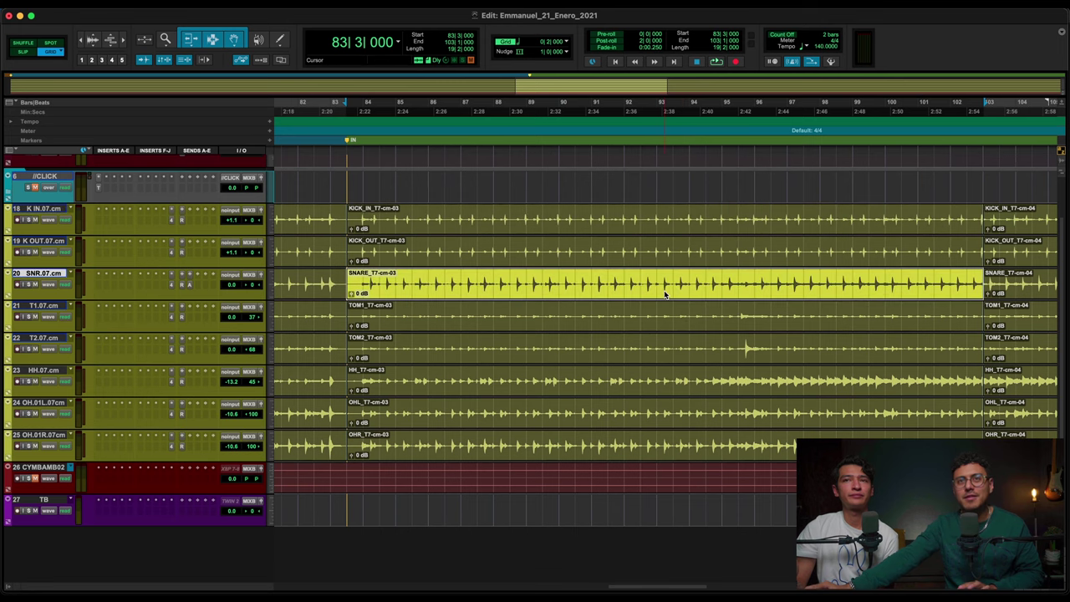
shift+click(644, 232)
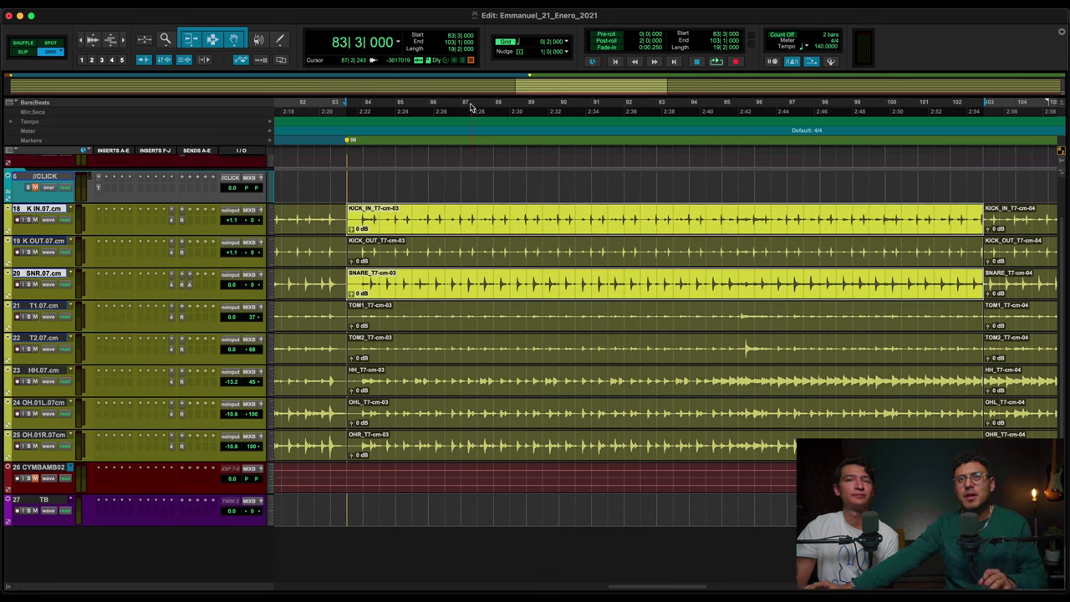
- Open Beat Detective, move it clear of the selected tracks, and analyze the kick in and snare clips with Enhanced Resolution
key(super+equal)
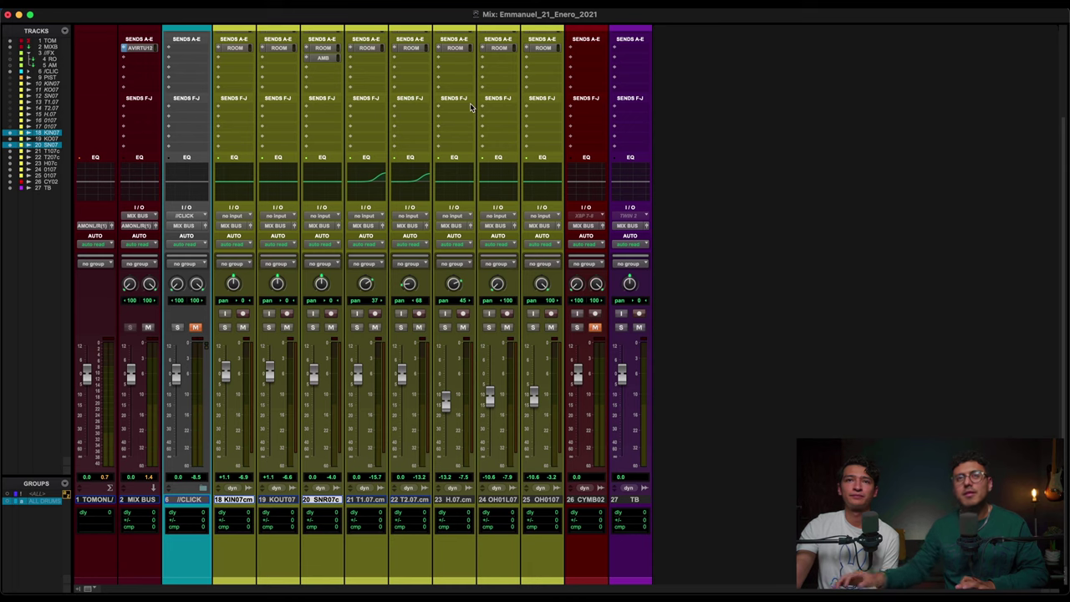
key(super+equal)
key(super+8)
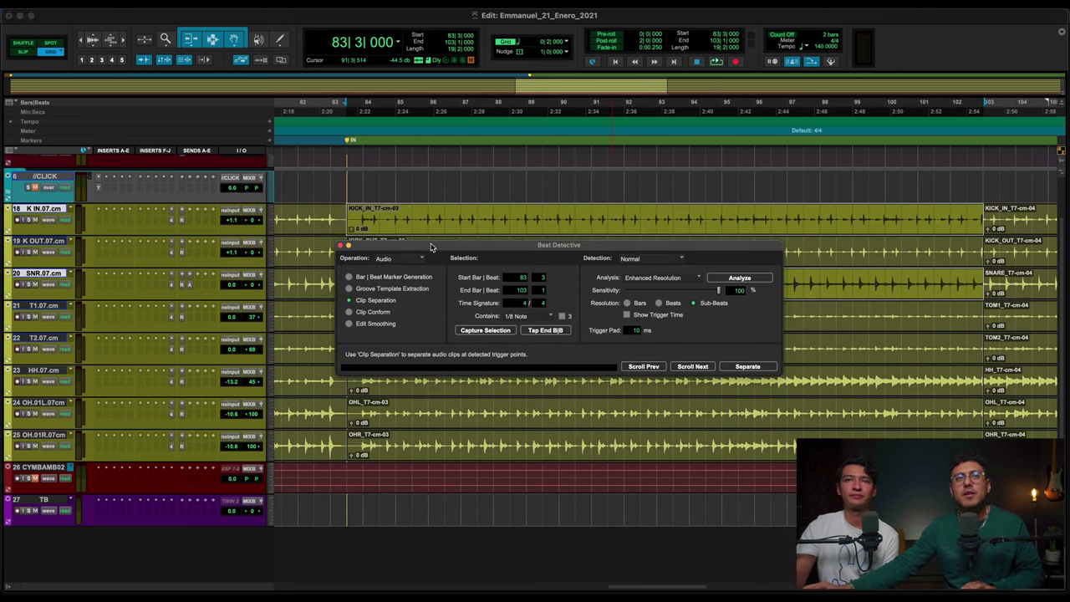
drag(430, 247, 459, 338)
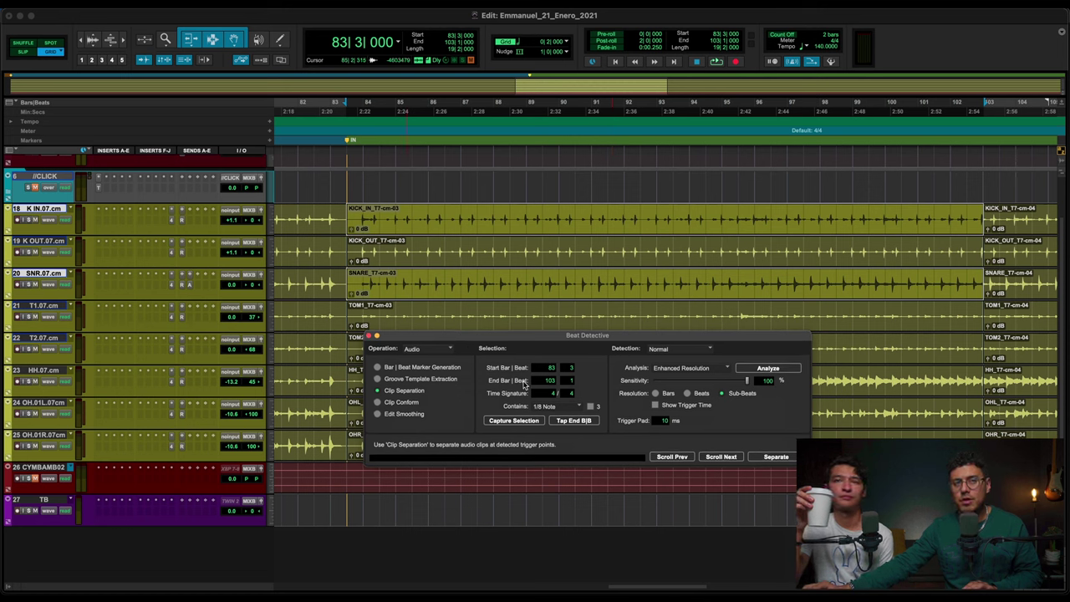
click(768, 368)
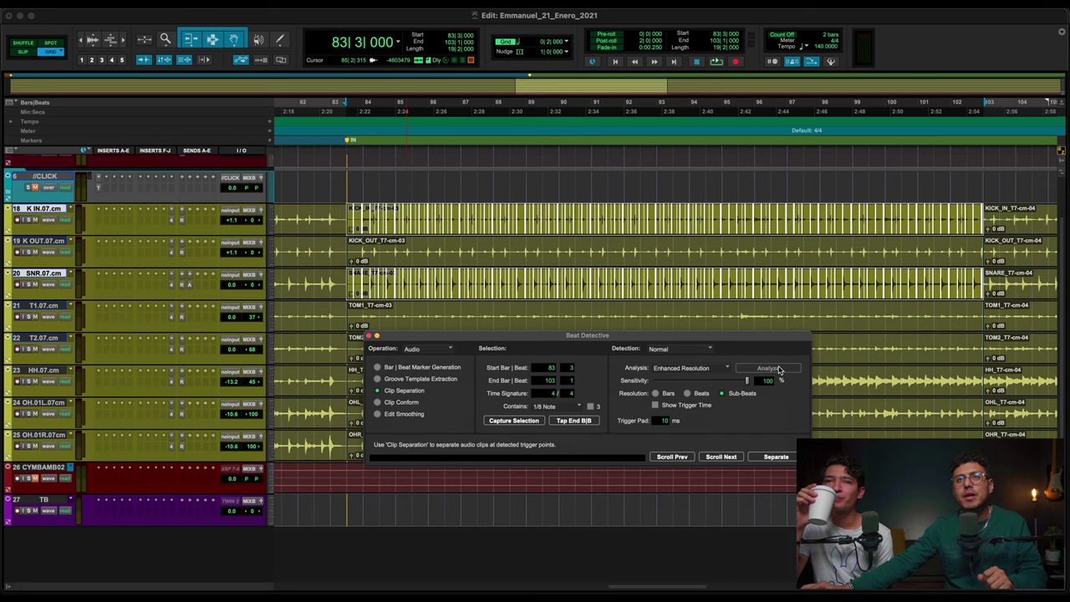
- Examine the detected trigger points along the kick in and snare clips between bars 83 and 103
key(t)
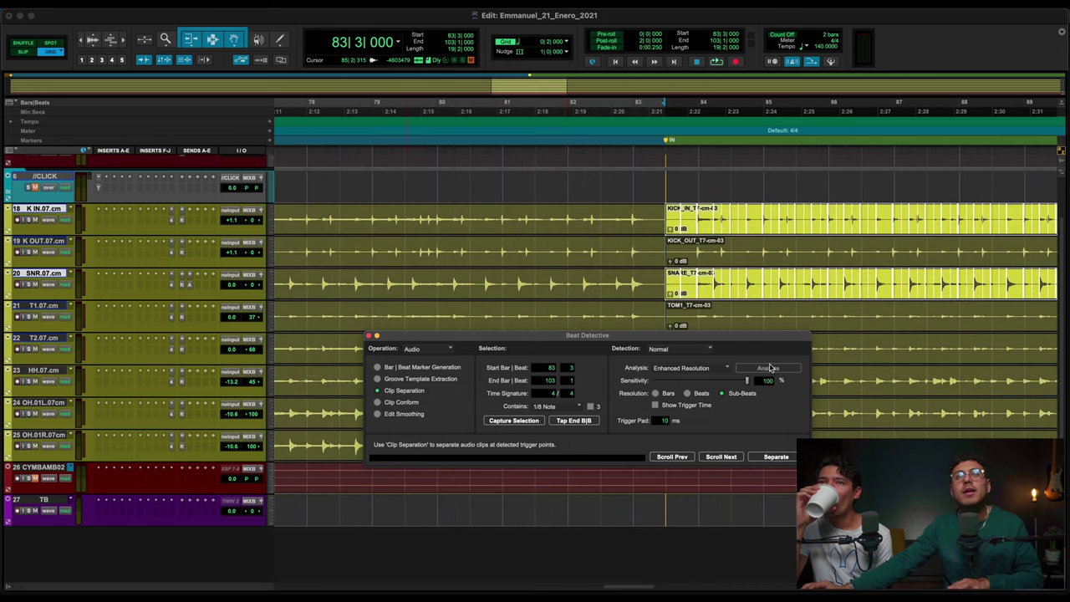
scroll(715, 238, right, 3)
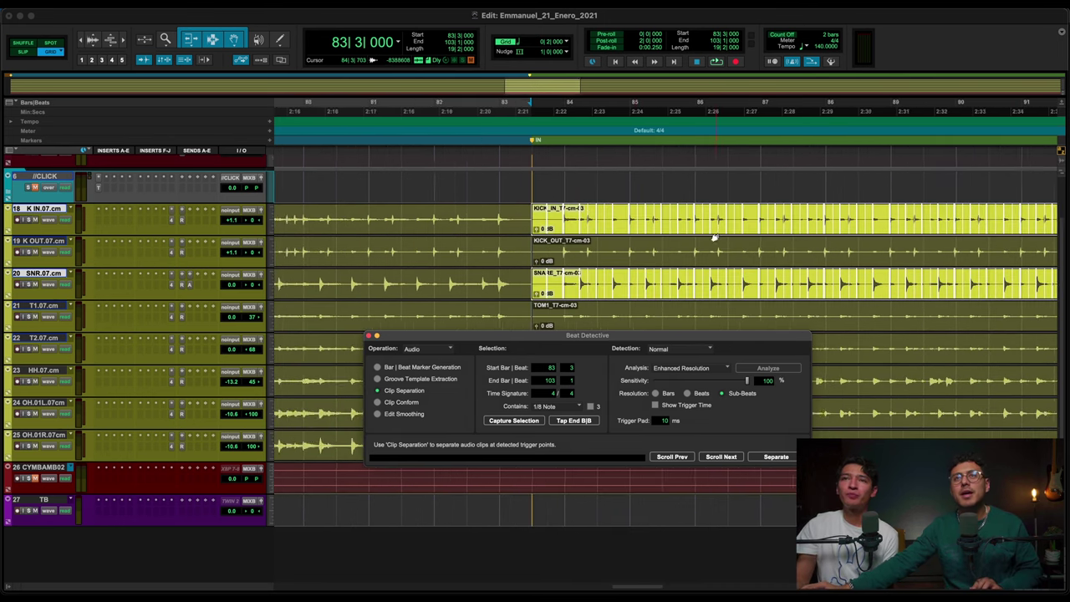
scroll(714, 238, right, 8)
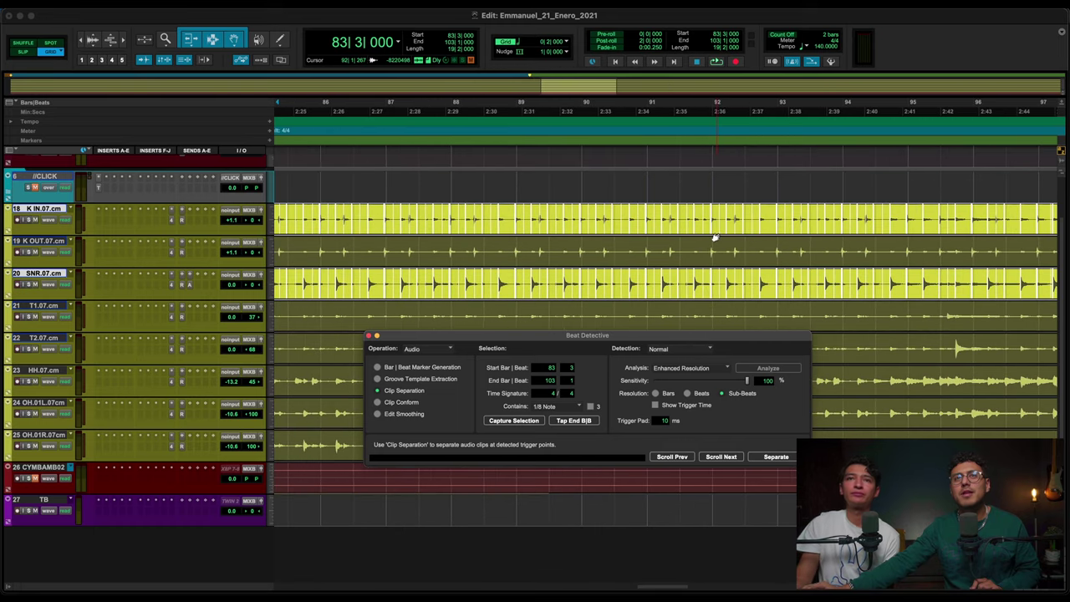
scroll(715, 238, right, 1)
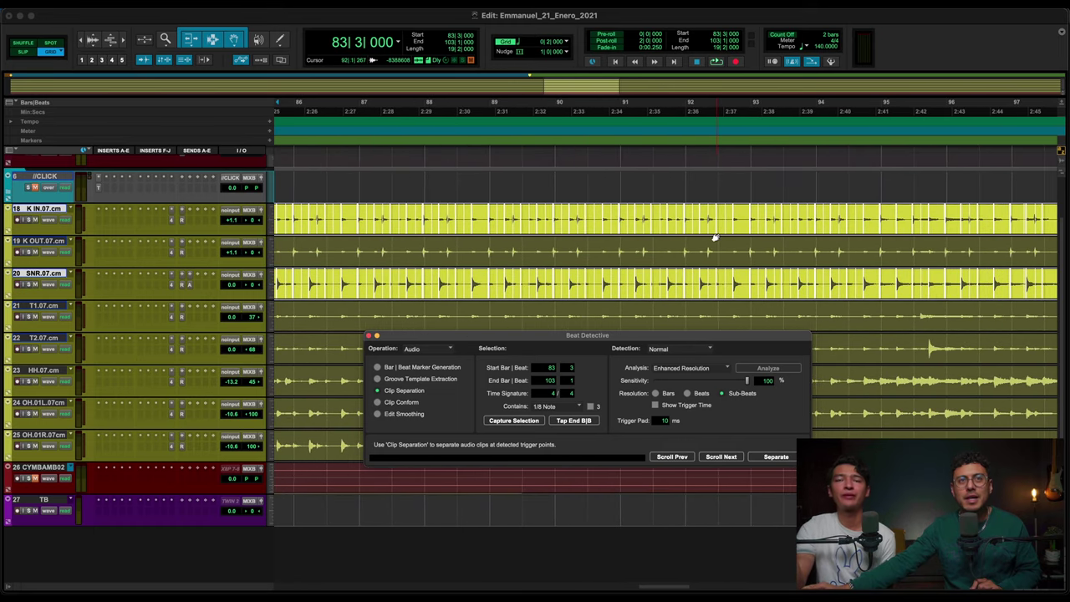
scroll(715, 238, right, 10)
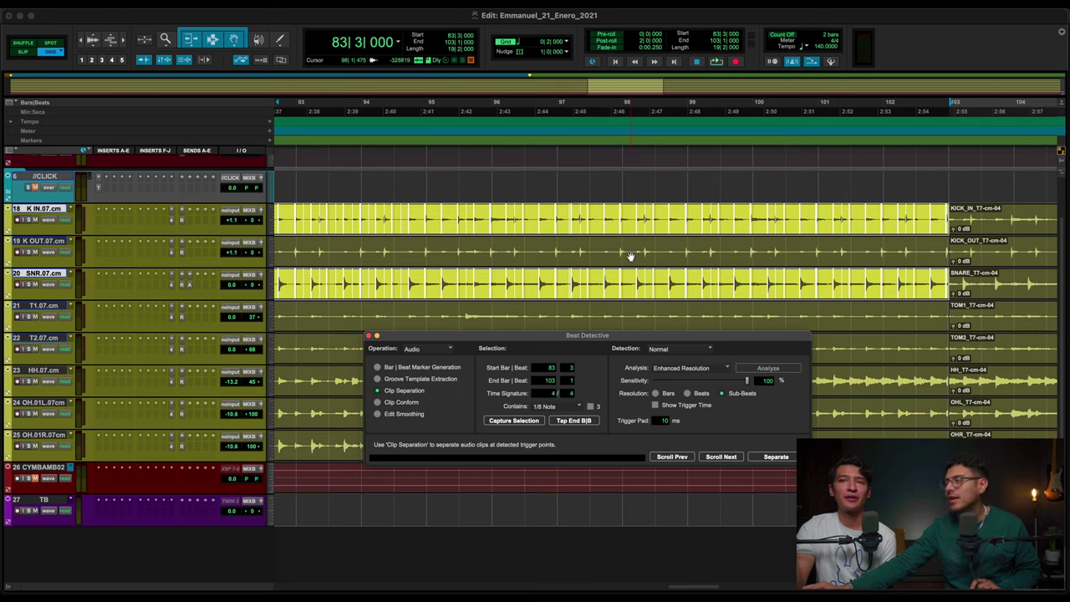
scroll(632, 255, left, 10)
scroll(631, 255, left, 7)
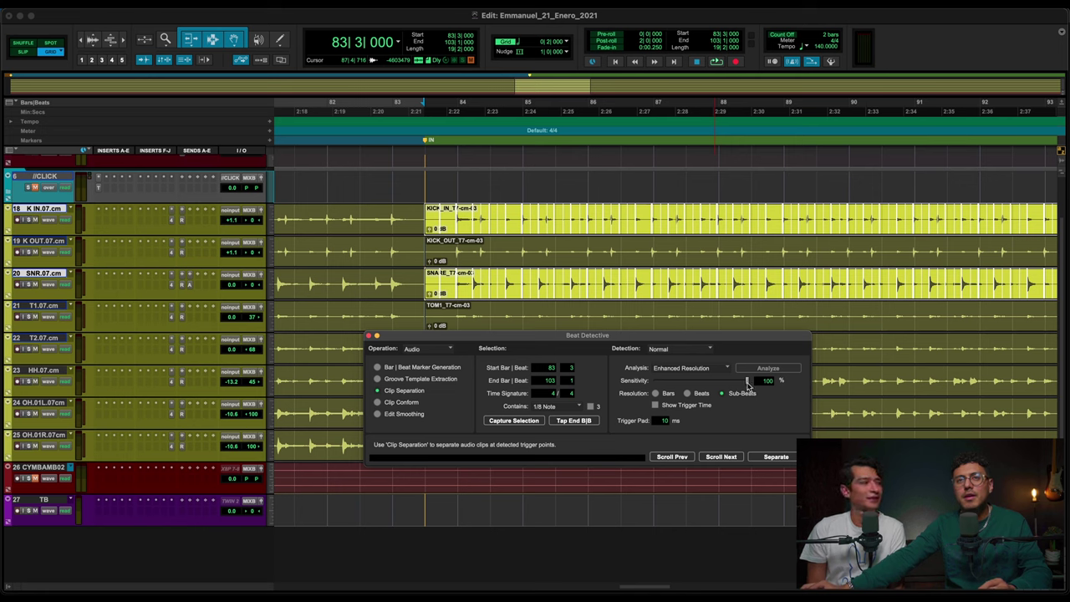
- Lower the Beat Detective sensitivity to 15% and check the triggers through to the end of the selected clips
drag(746, 383, 666, 380)
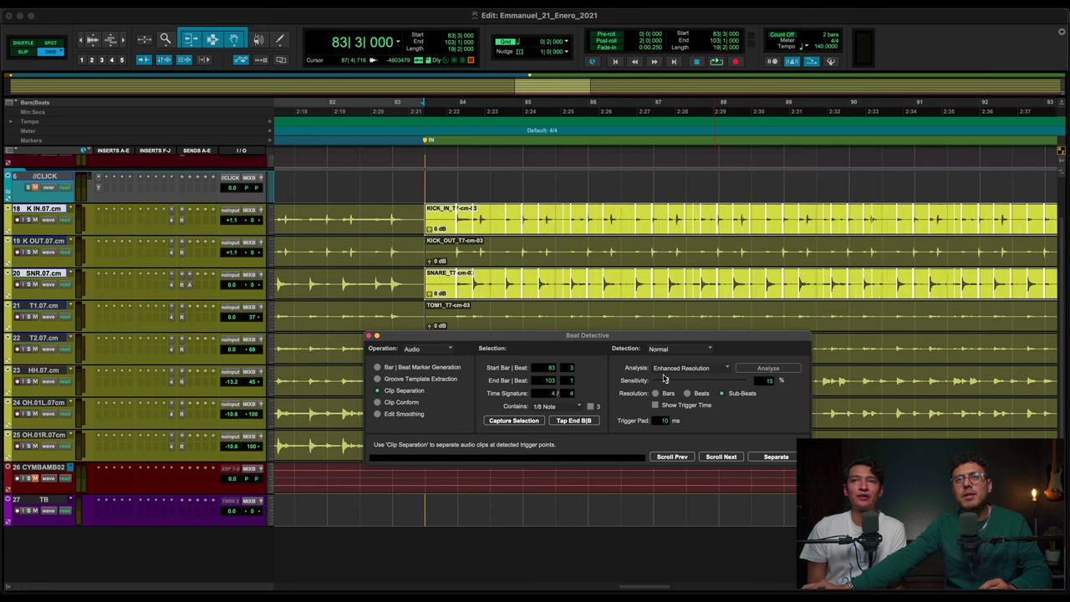
scroll(712, 304, right, 15)
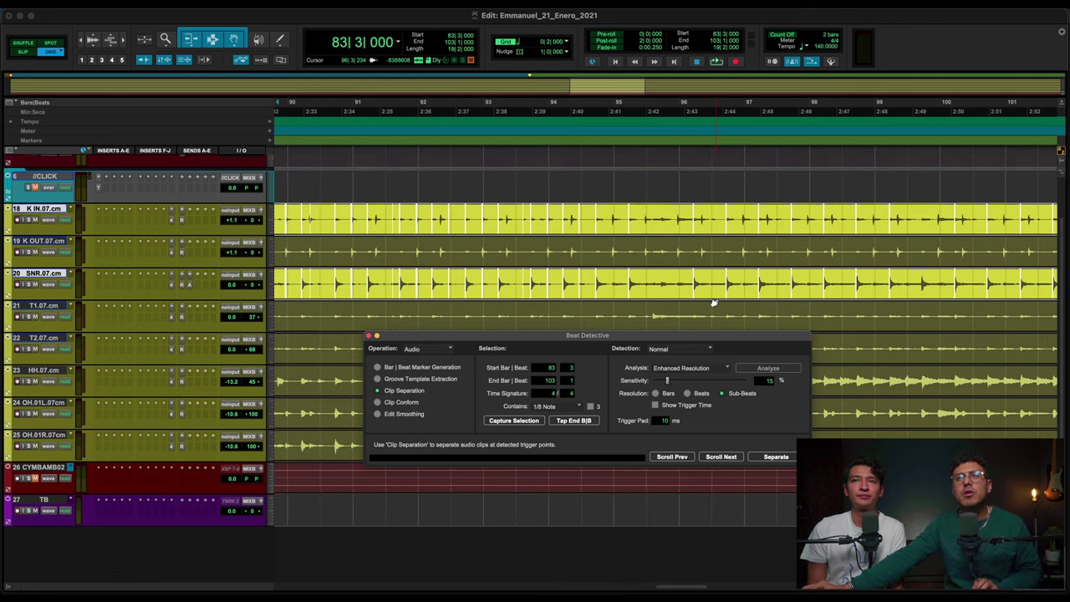
scroll(714, 303, left, 5)
scroll(713, 304, left, 1)
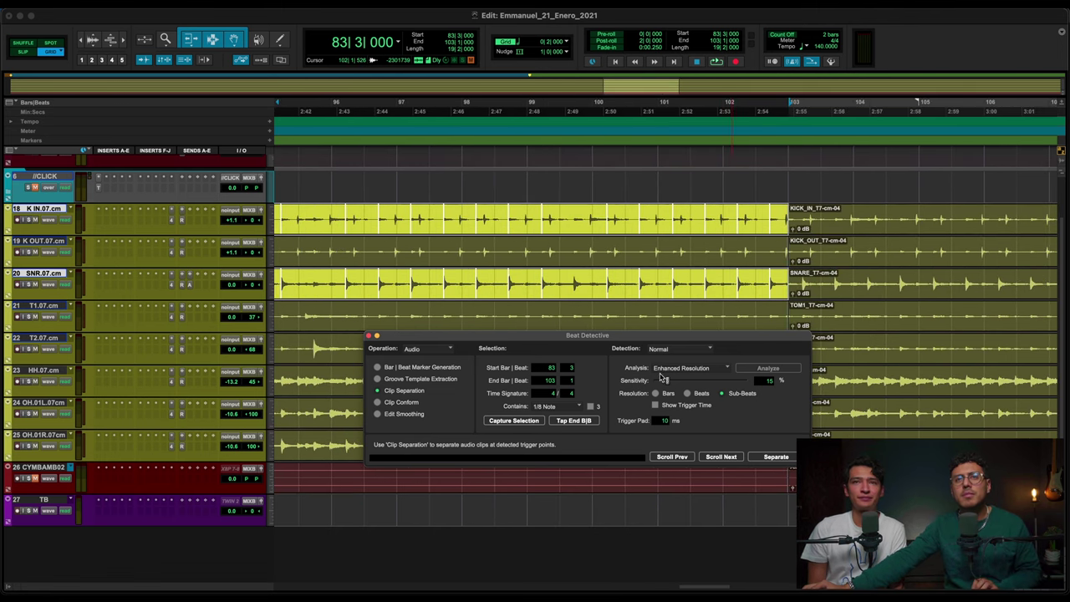
- Set the sensitivity to 39% with Beats resolution and check the triggers along the kick in and snare clips
drag(667, 382, 690, 381)
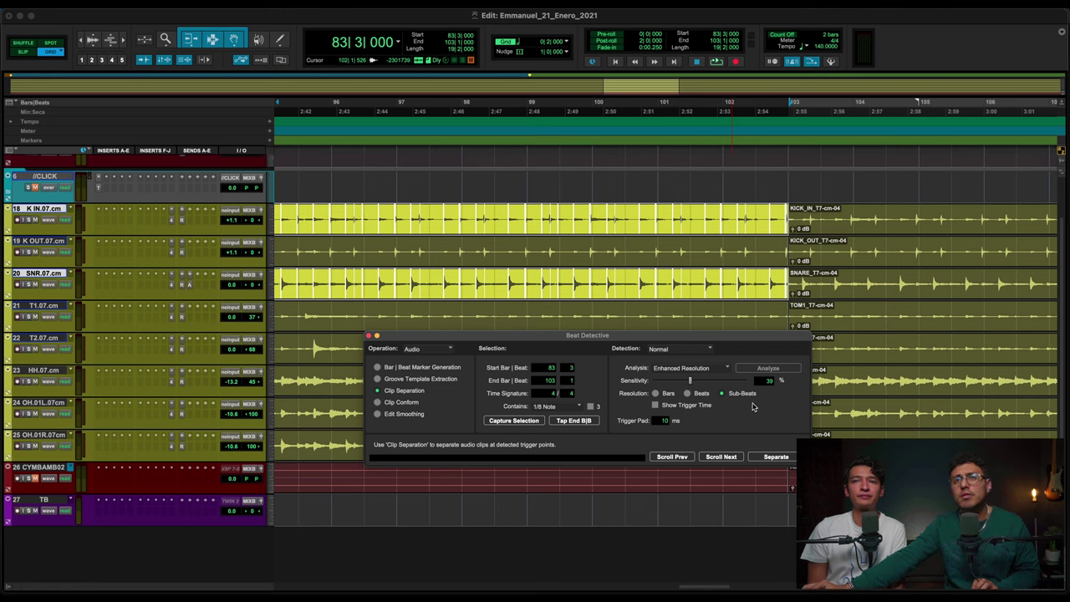
click(689, 394)
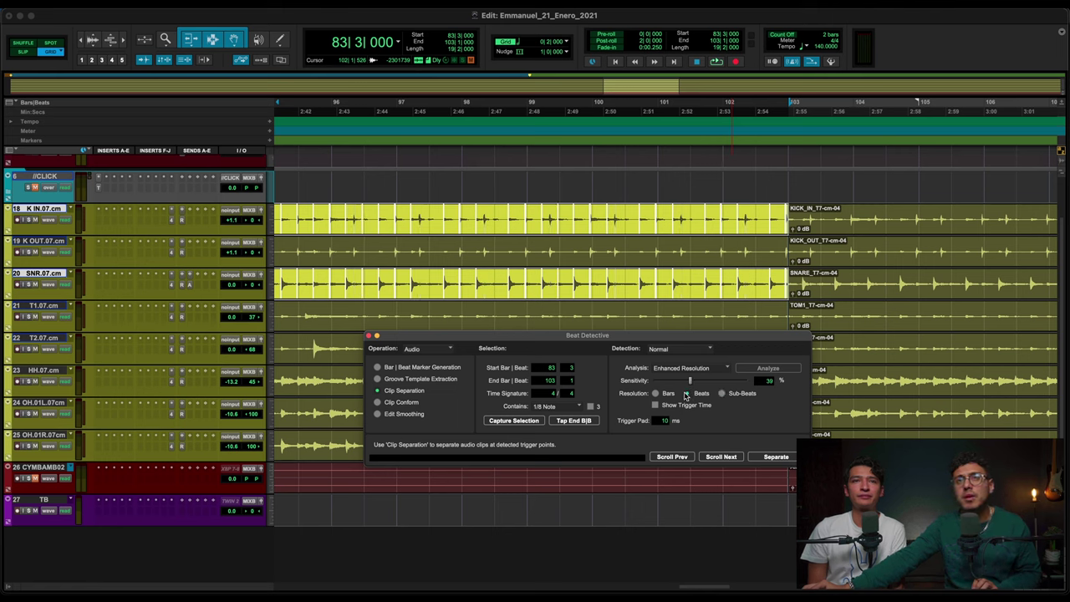
scroll(627, 240, right, 4)
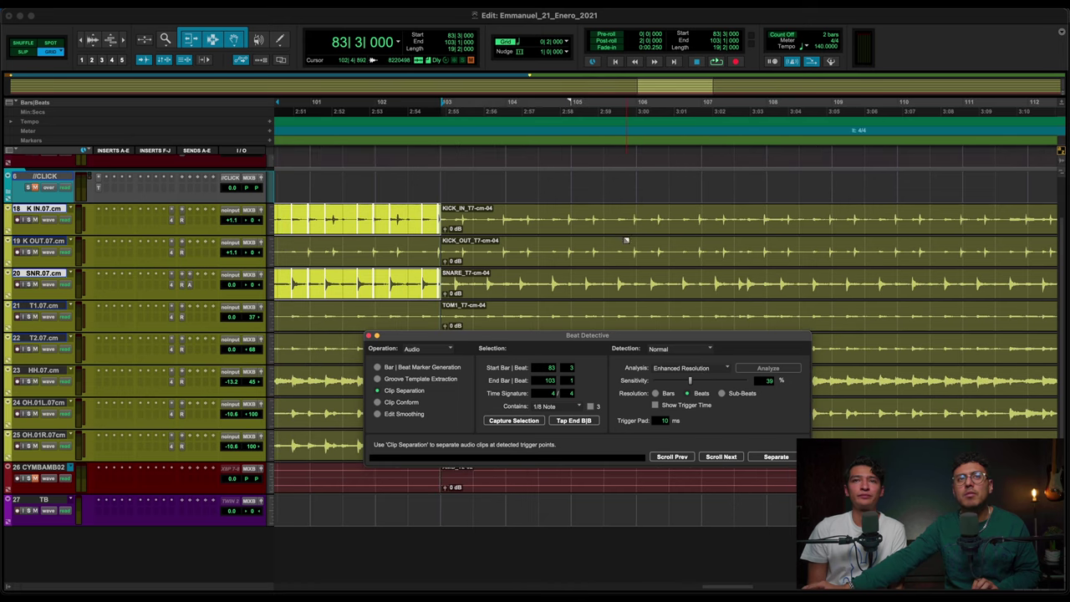
scroll(626, 240, left, 15)
scroll(626, 240, right, 1)
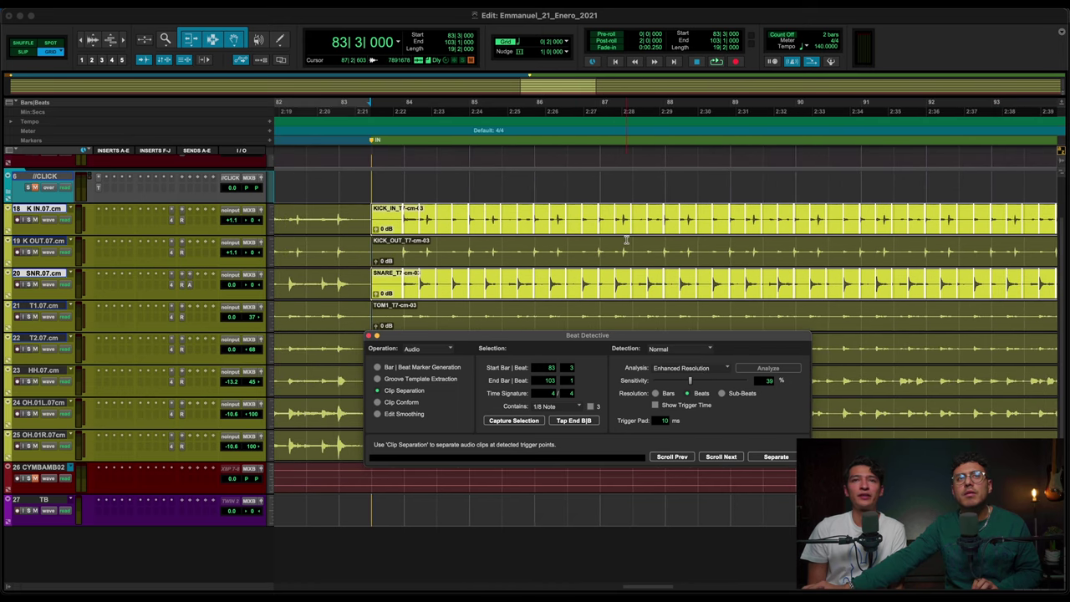
scroll(627, 240, left, 2)
scroll(626, 240, right, 2)
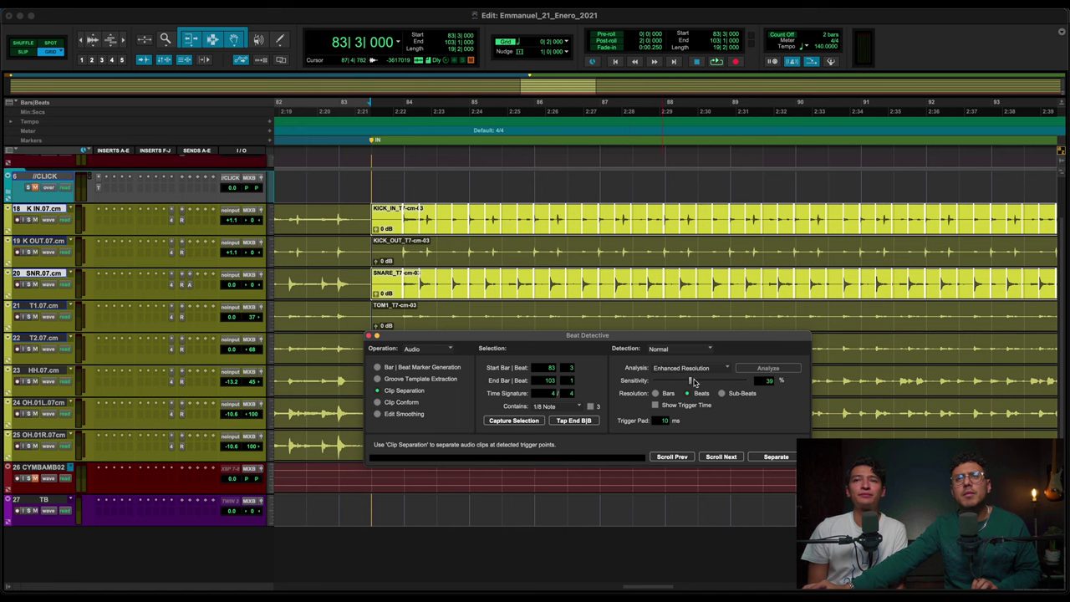
- Set the sensitivity to 23% for the kick out and snare clips with Sub-Beats resolution, and check the triggers
drag(681, 382, 678, 382)
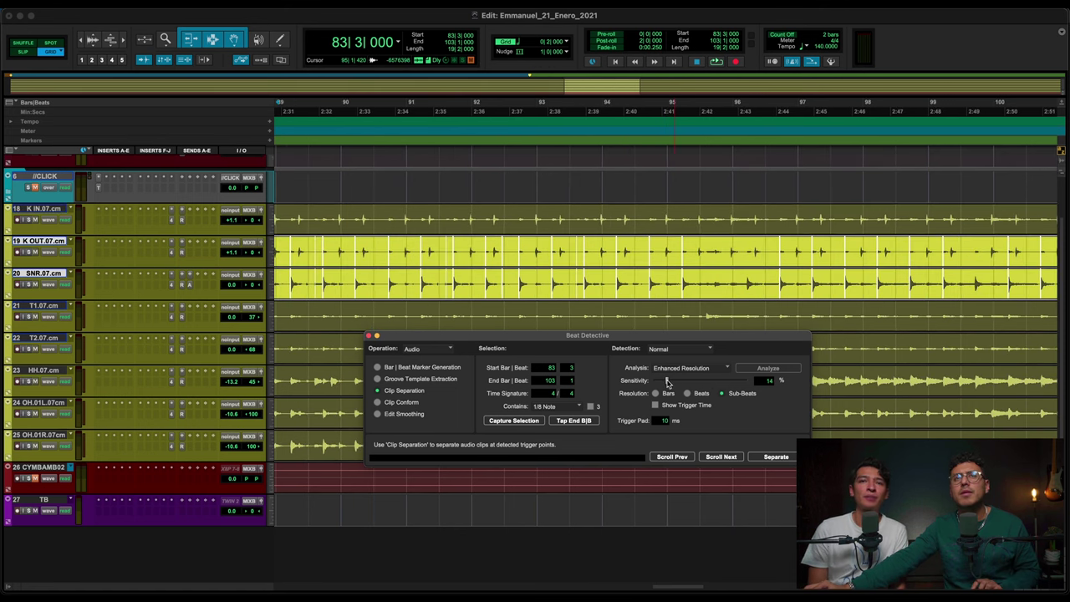
drag(674, 382, 676, 382)
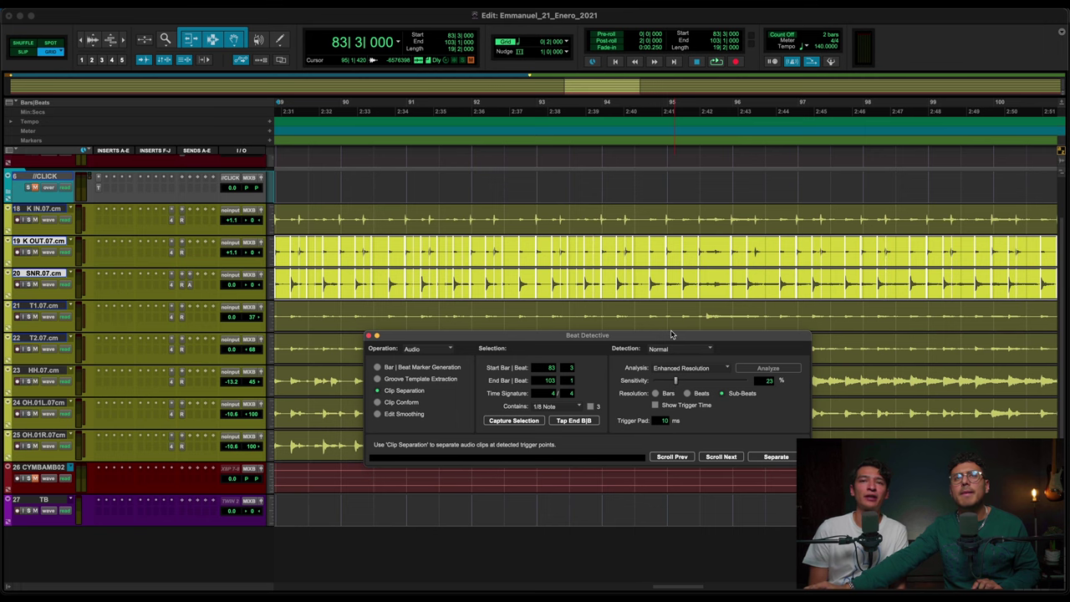
scroll(672, 327, right, 10)
scroll(672, 327, left, 10)
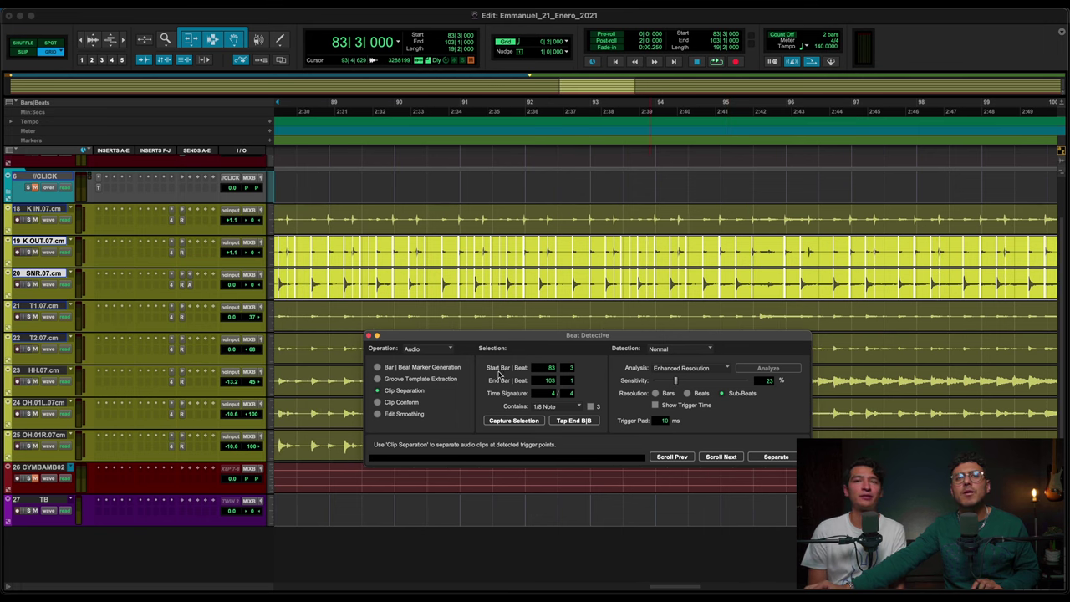
- Set the selection to contain 1/16 notes and analyze the kick out and snare clips again
click(555, 404)
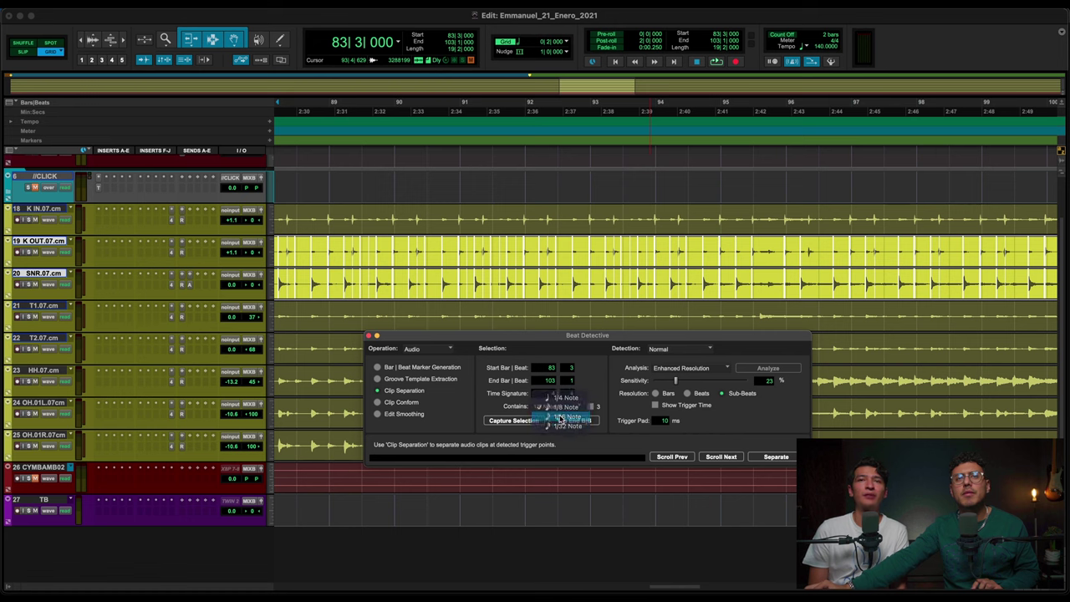
click(559, 417)
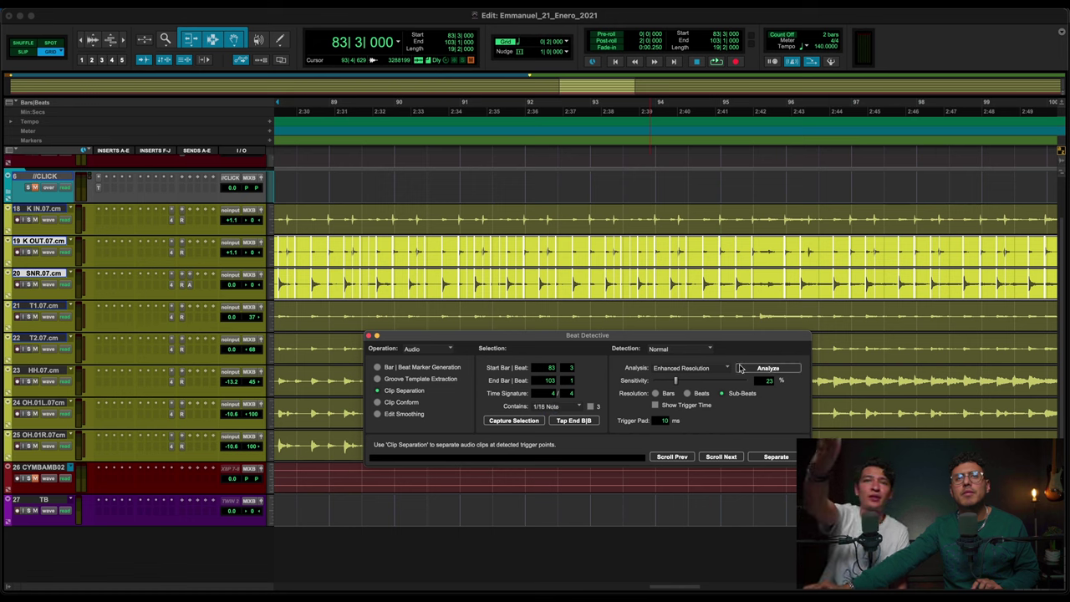
click(766, 369)
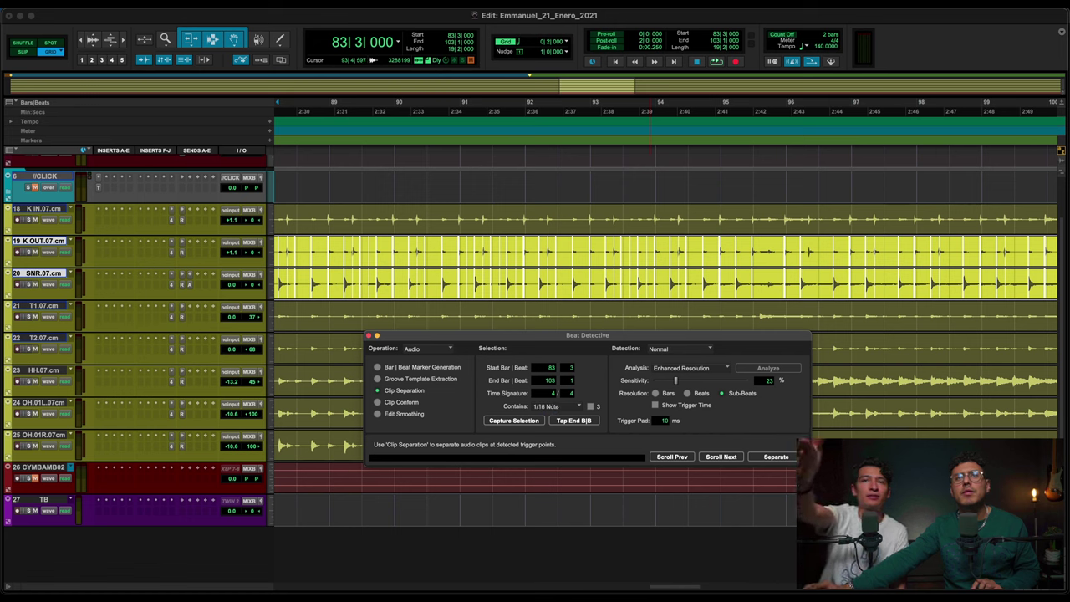
- Set the session tempo's beat value to a 1/8 note and reselect the kick out and snare clips
click(803, 46)
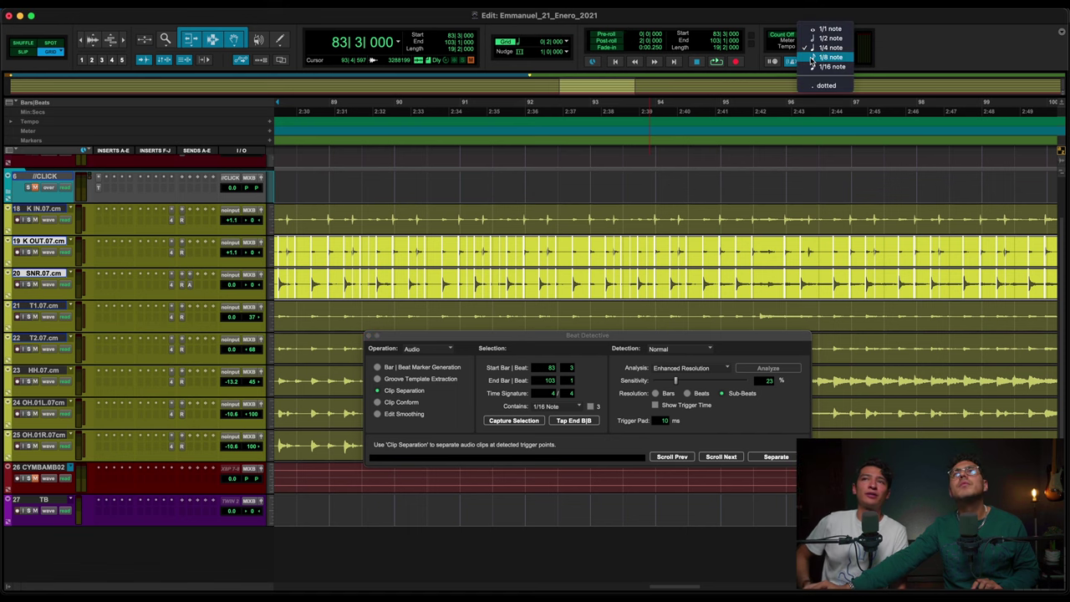
click(828, 57)
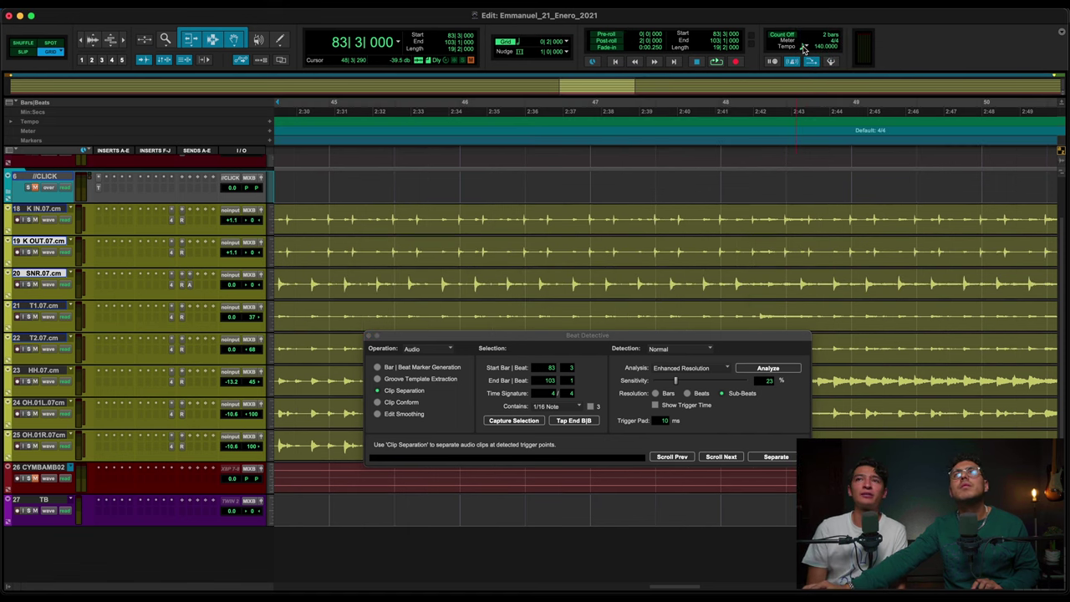
click(804, 49)
click(813, 53)
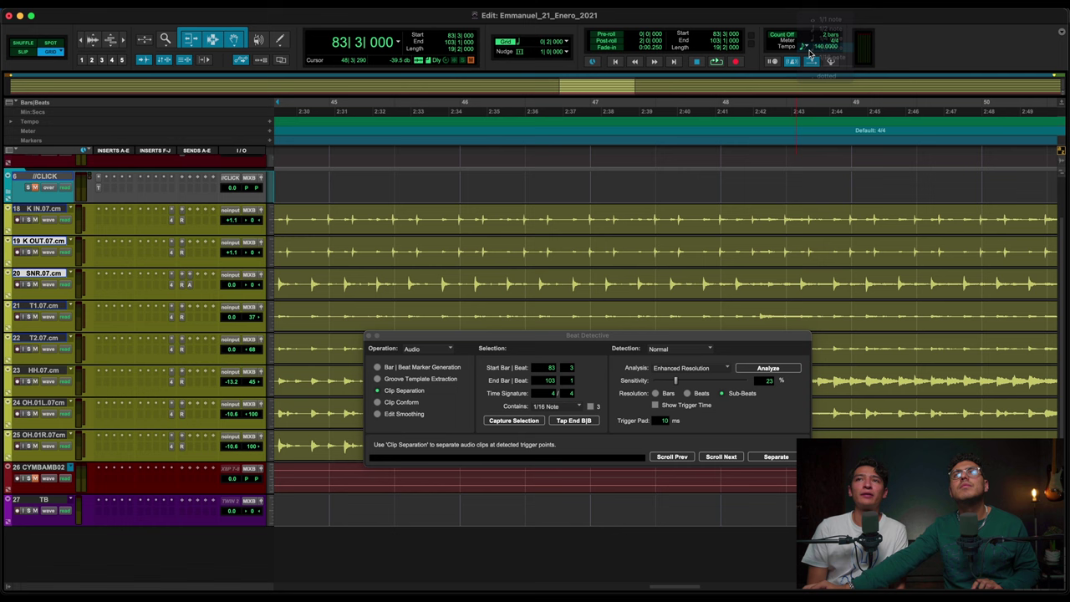
click(752, 266)
shift+click(752, 276)
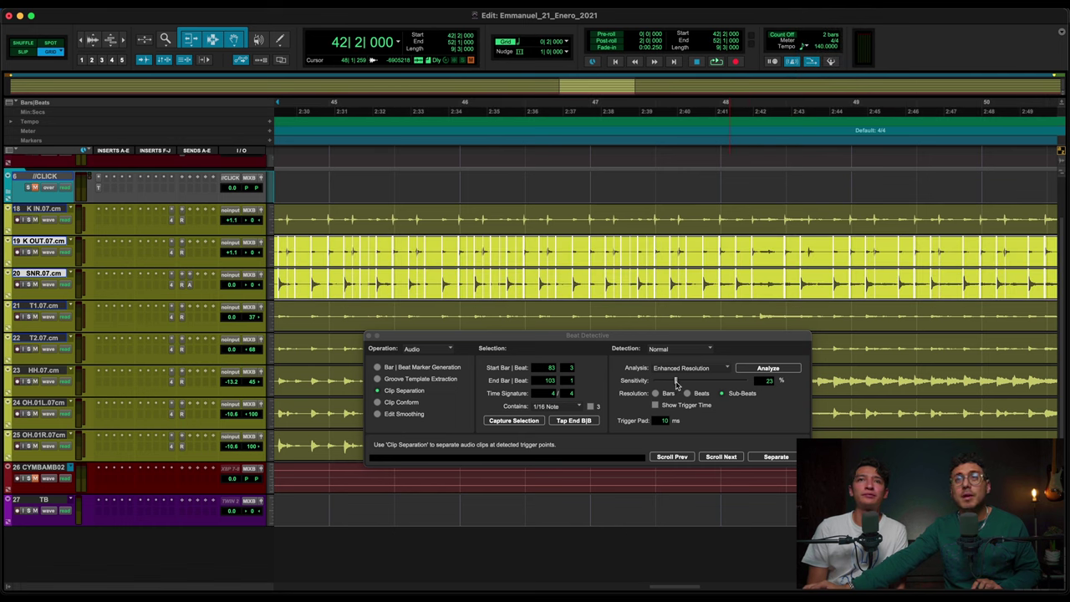
- Set the Beat Detective sensitivity to 21% and the grid to 1/8 notes for checking the kick out and snare triggers
drag(677, 381, 673, 384)
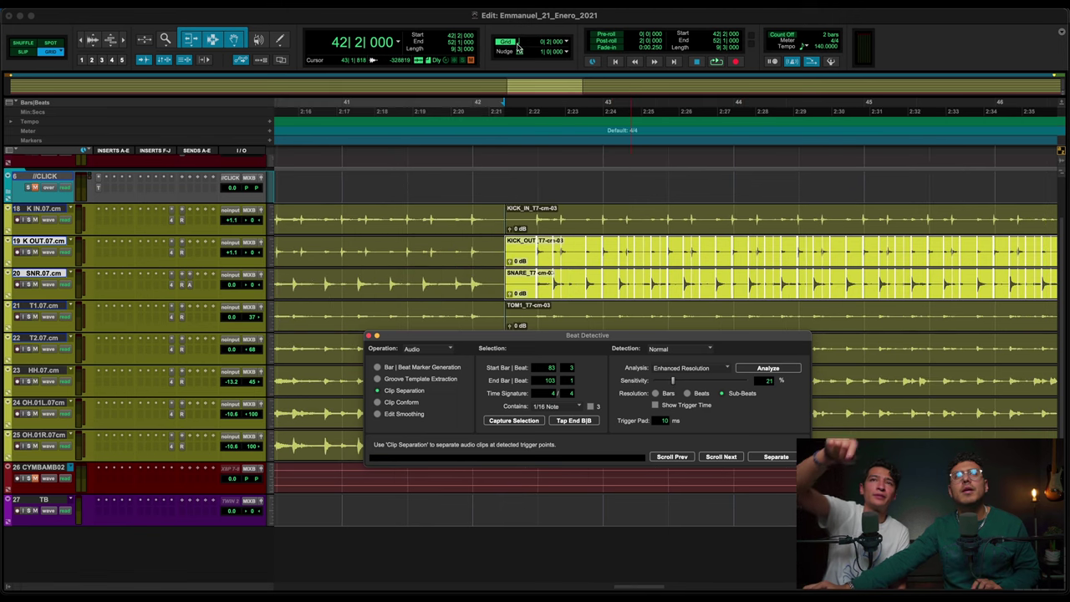
click(542, 42)
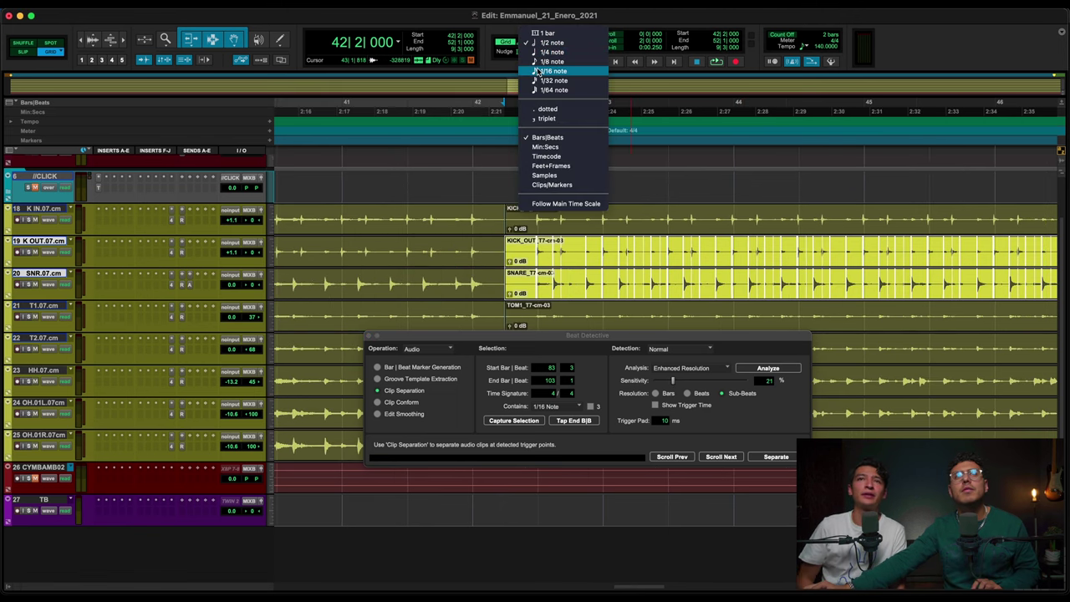
click(539, 71)
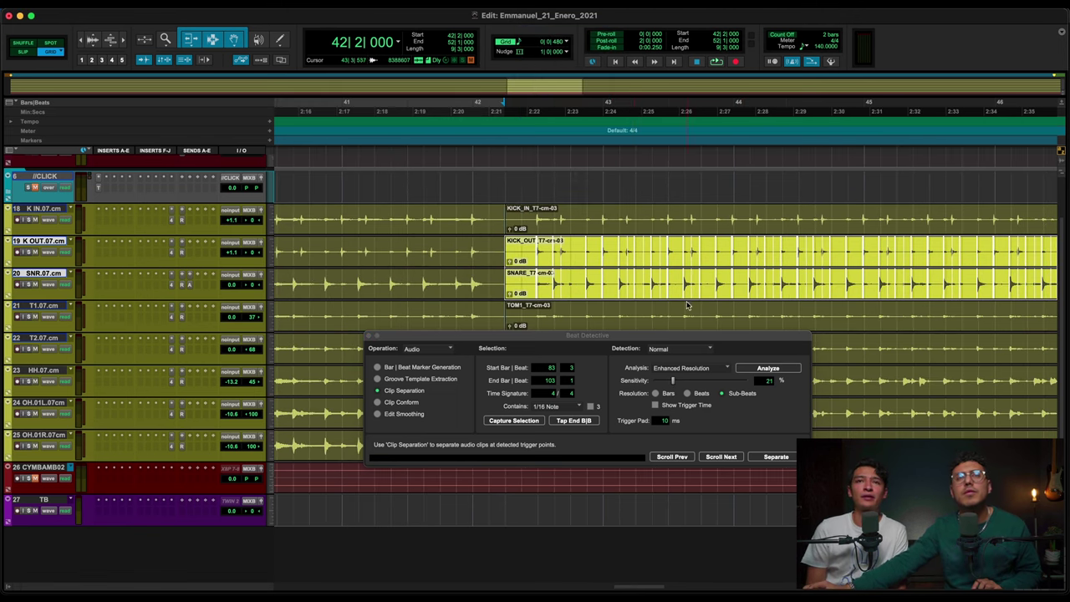
scroll(686, 306, right, 10)
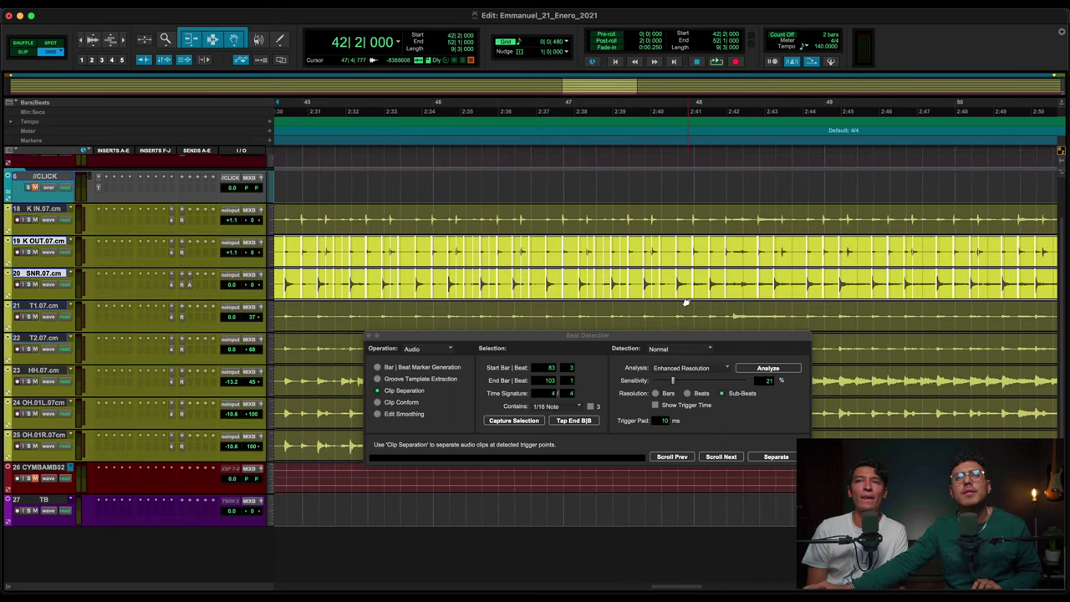
scroll(687, 305, right, 6)
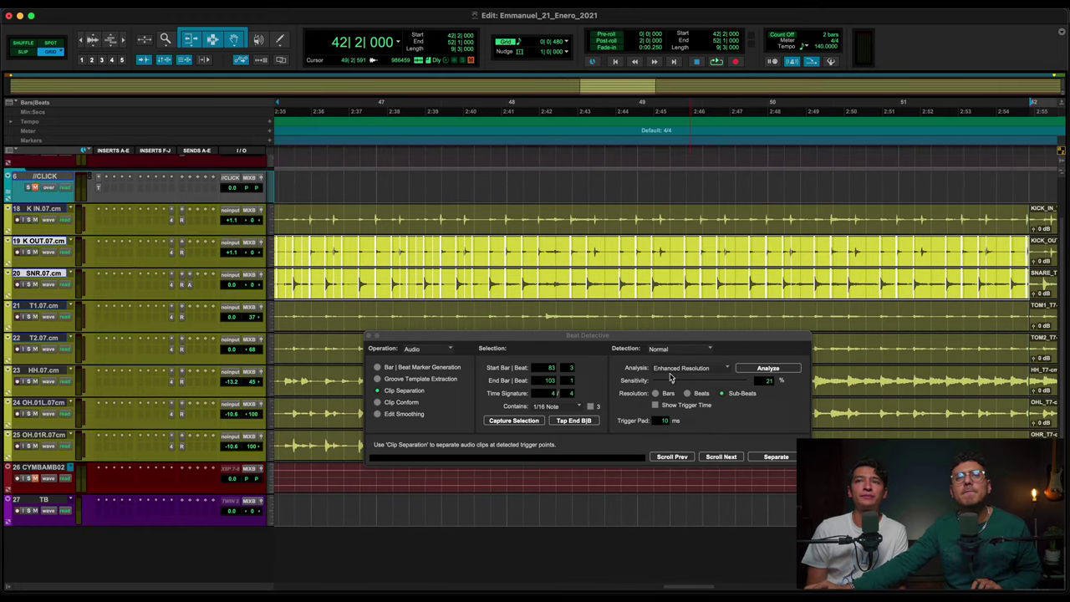
- Set the sensitivity to 27% and check the triggers on the kick out and snare clips from the start of the selection
drag(675, 382, 678, 383)
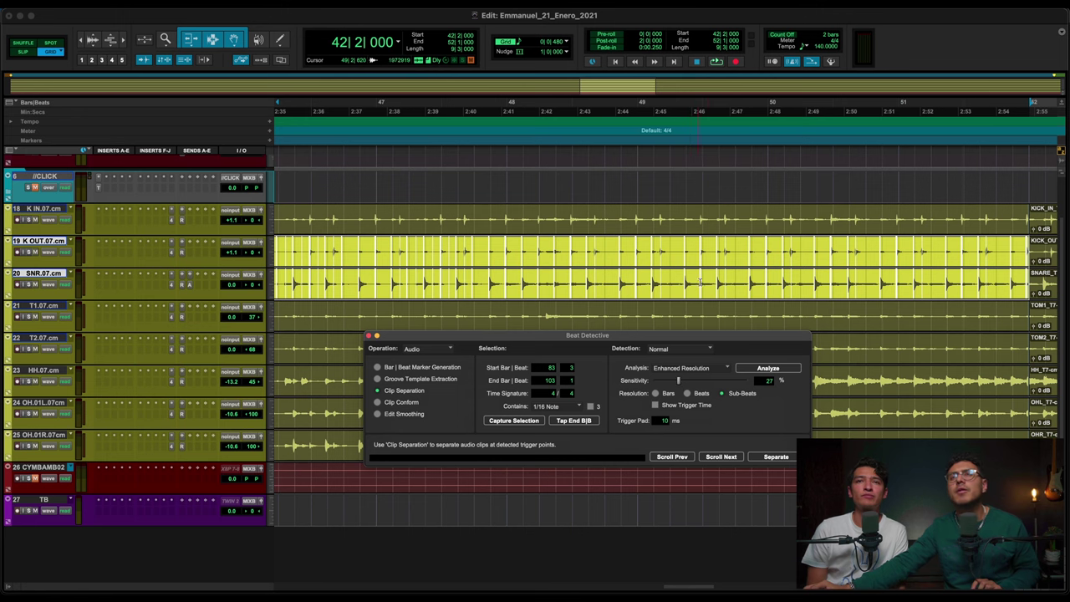
scroll(711, 282, right, 3)
scroll(711, 282, left, 10)
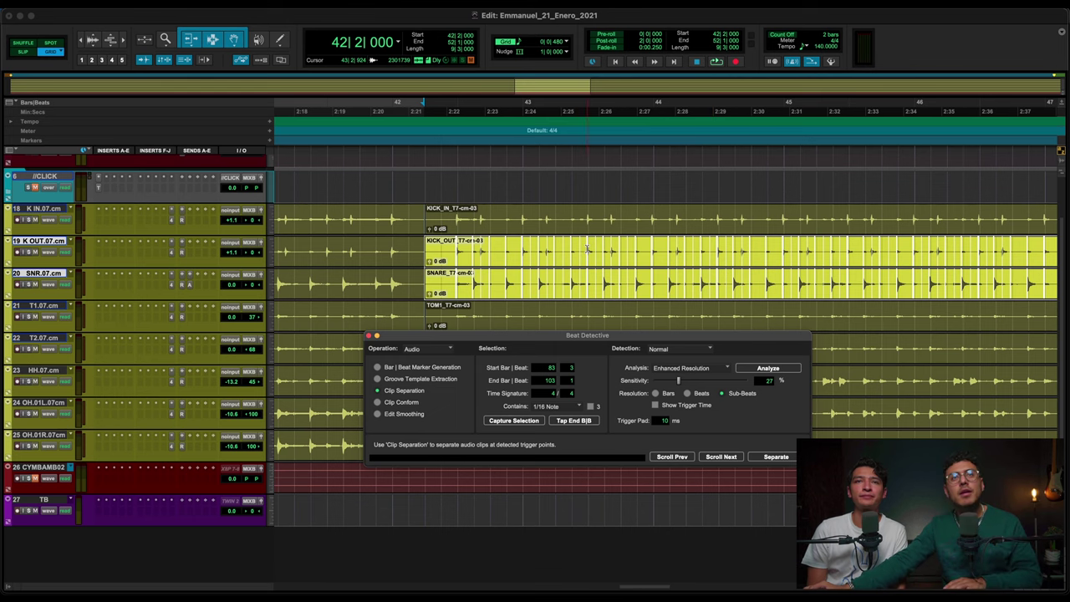
key(super+bracketright)
scroll(634, 214, right, 5)
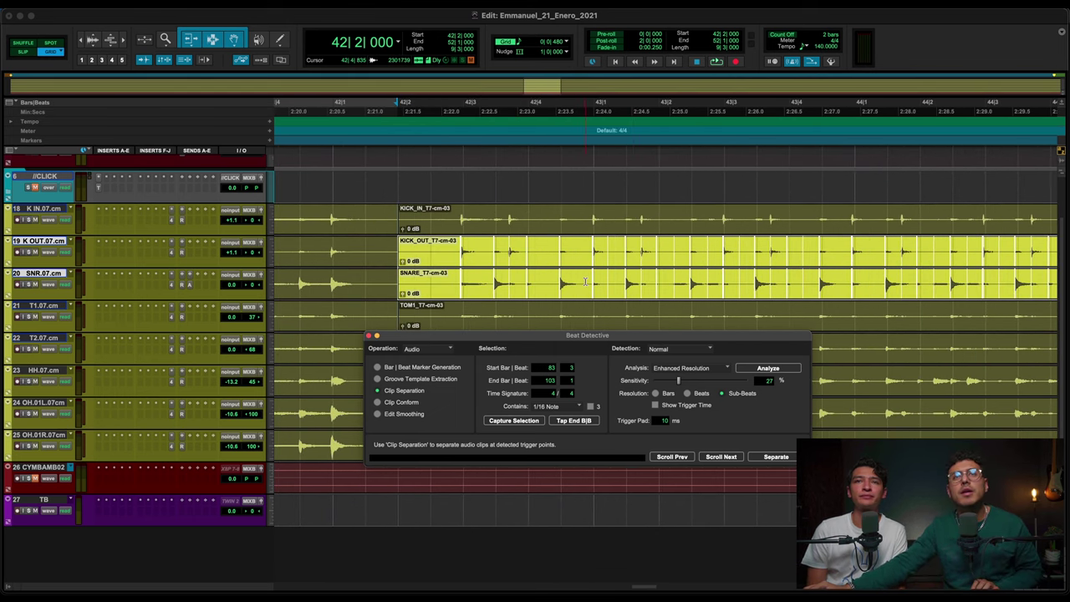
scroll(584, 283, right, 1)
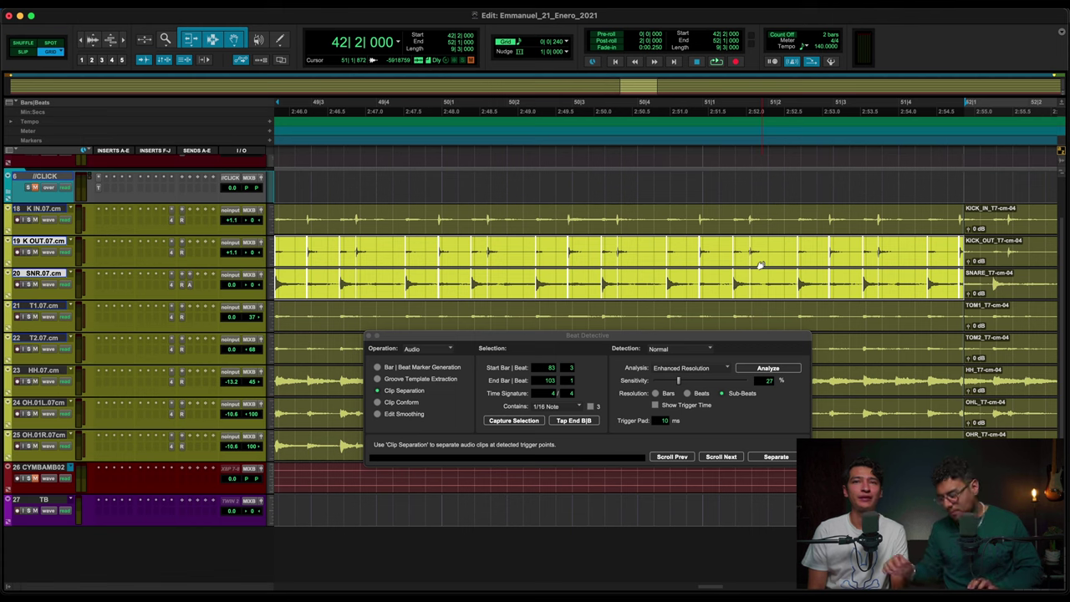
- Extend the selection with its triggers to all eight drum tracks, from K IN to OH.01R
click(730, 232)
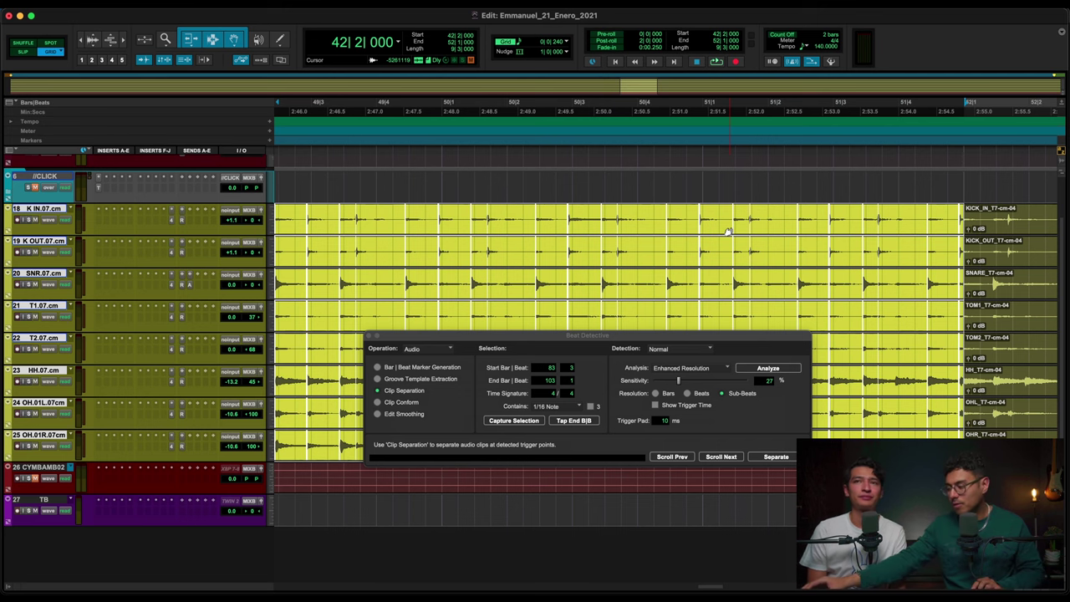
scroll(715, 251, left, 10)
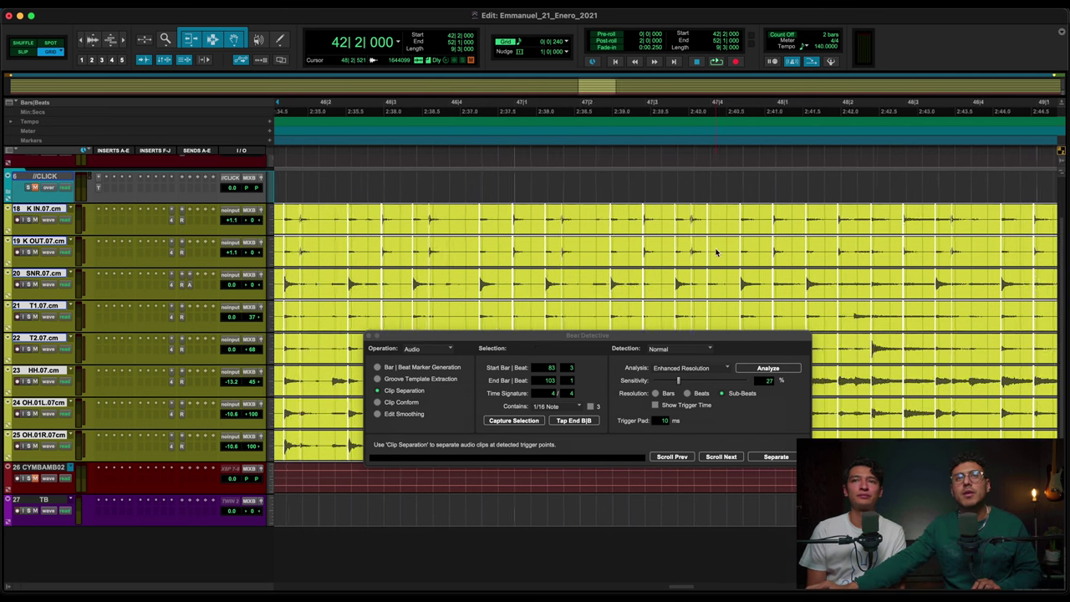
scroll(716, 251, left, 1)
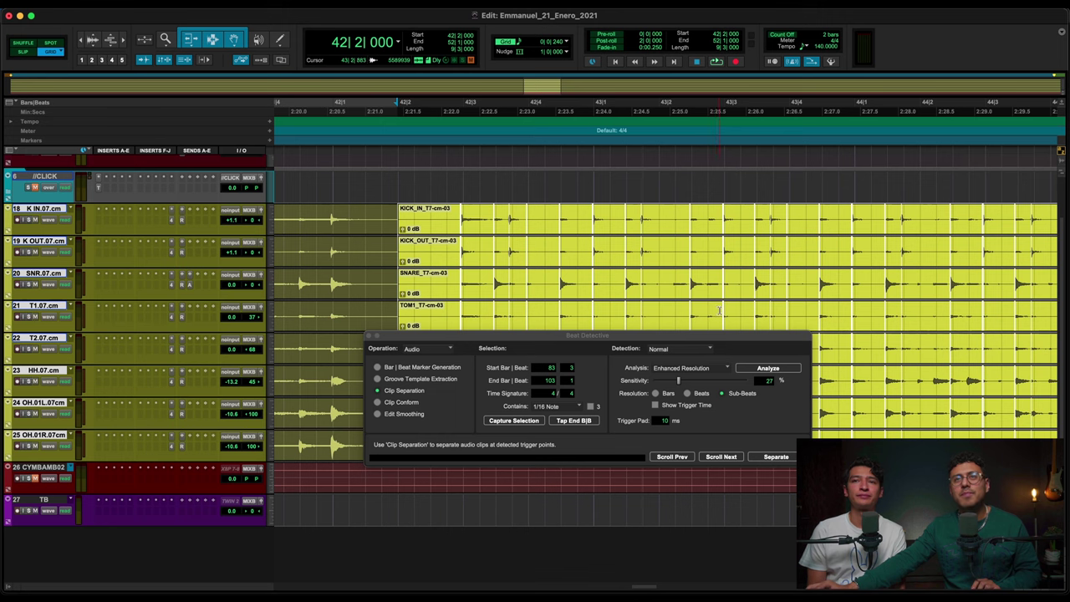
- Set the Trigger Pad to 8 ms and separate the selected drum clips at the detected triggers
drag(731, 335, 380, 30)
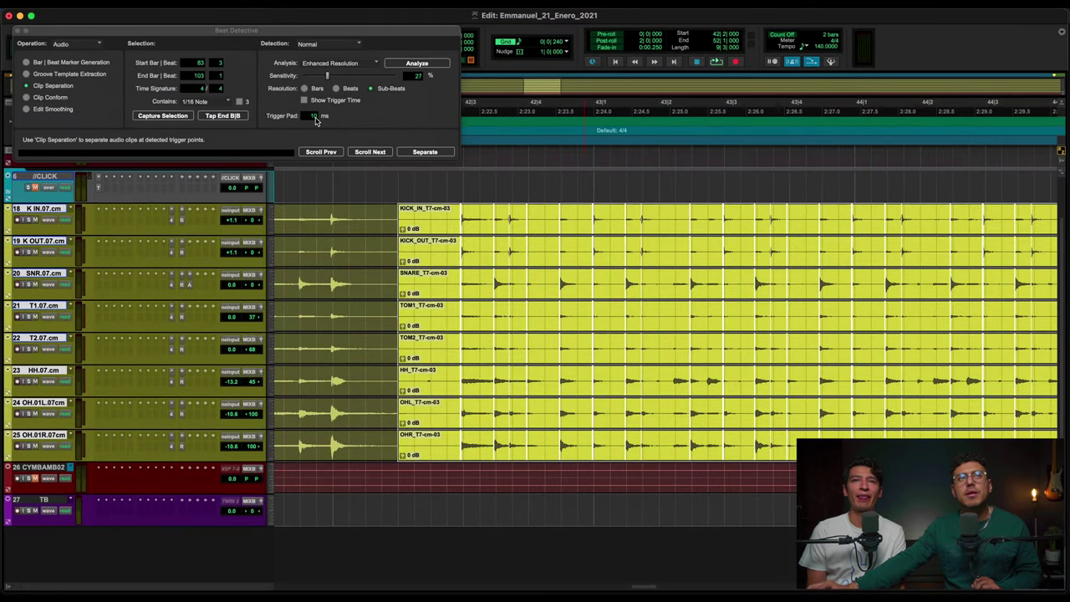
click(315, 117)
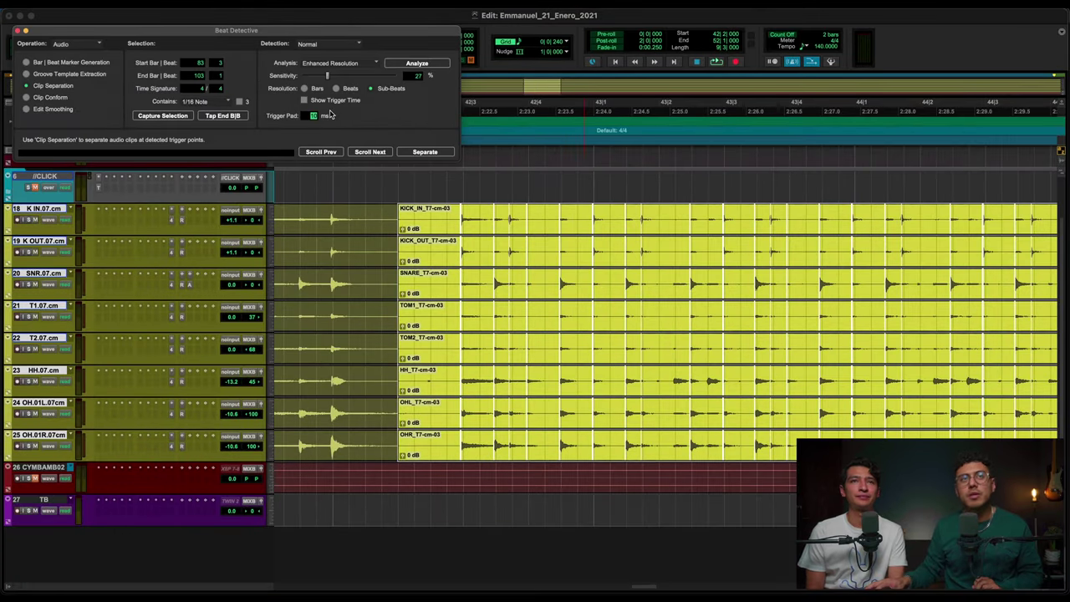
text(5)
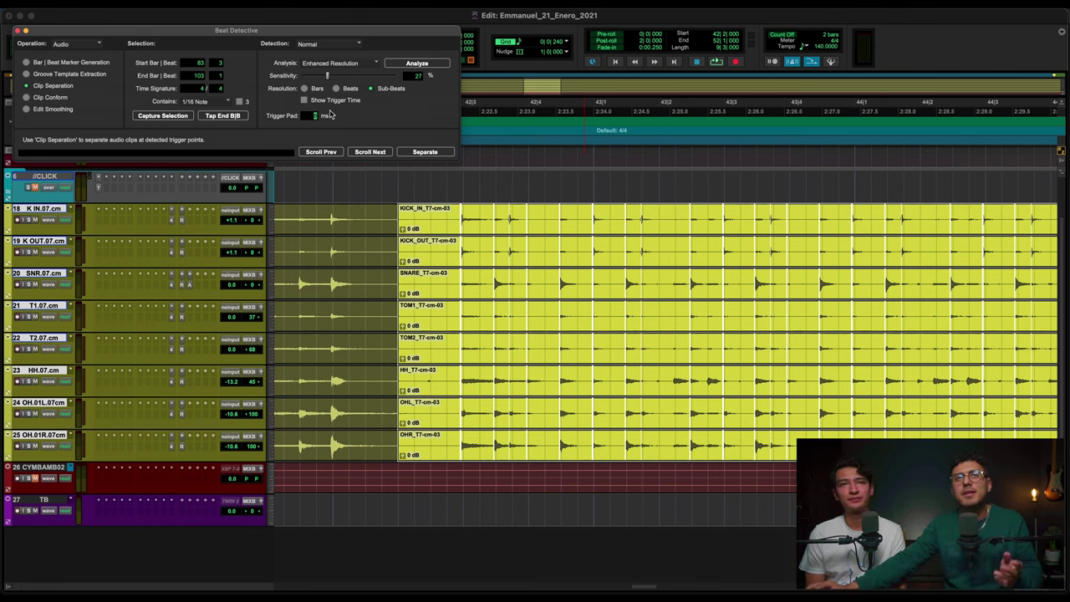
click(422, 152)
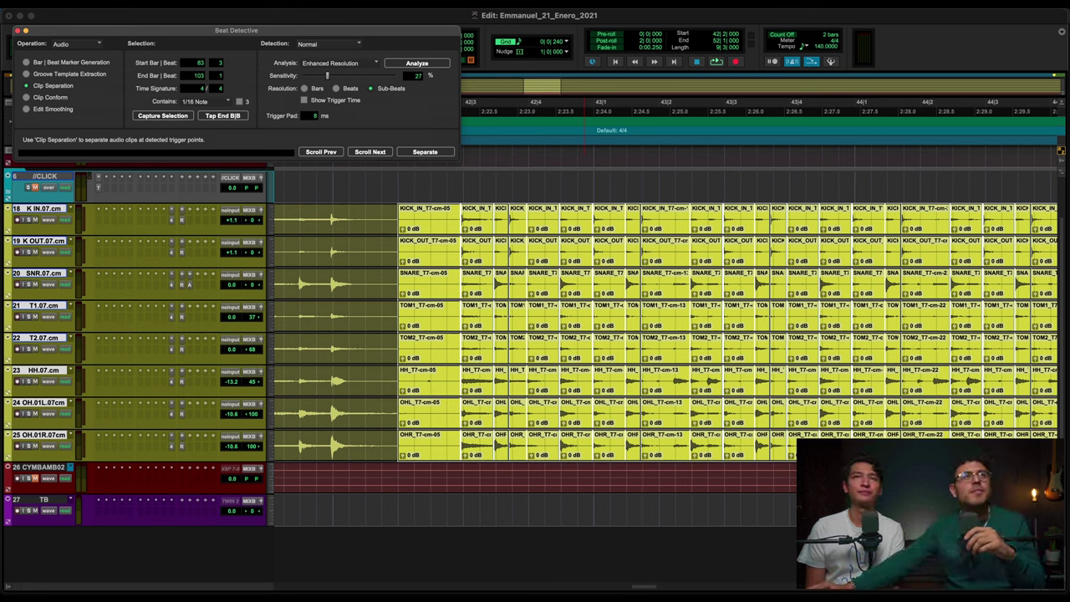
- Switch the Beat Detective operation to Clip Conform and inspect the first separated drum clips against the grid
click(52, 97)
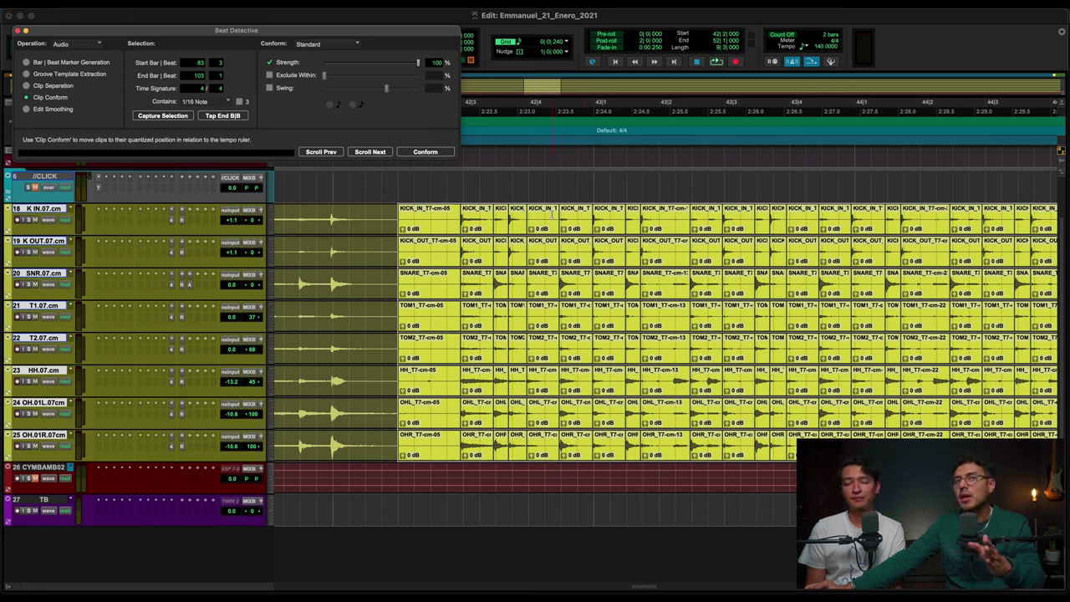
click(519, 43)
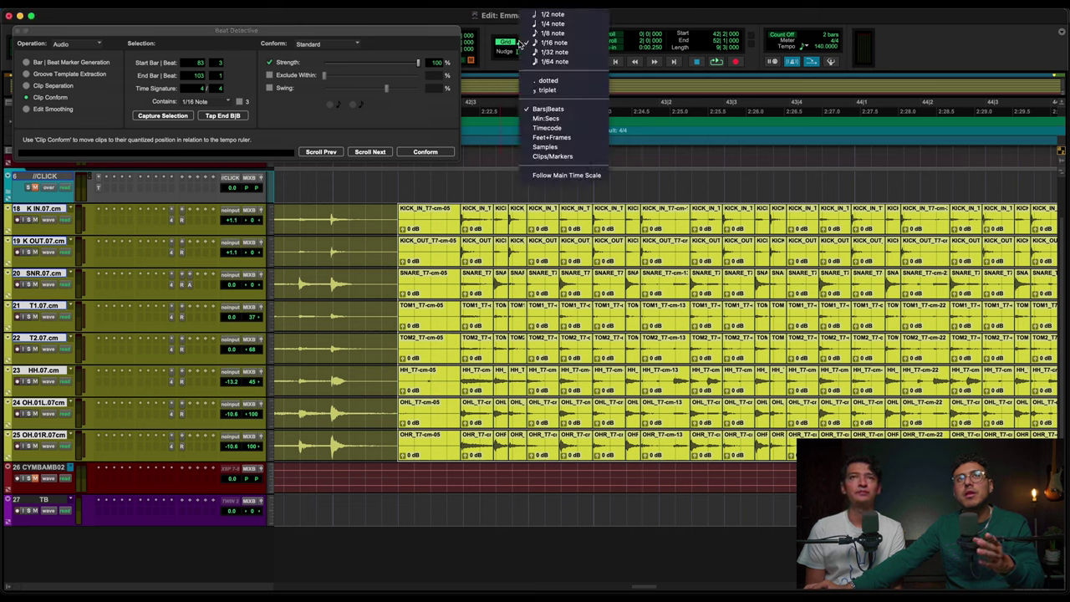
click(905, 46)
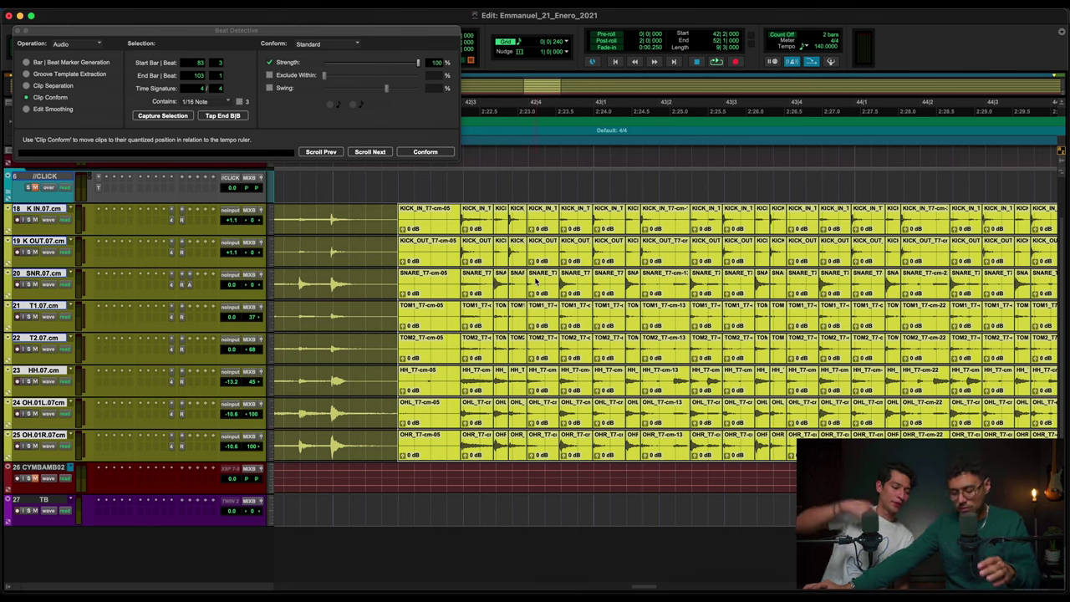
key(t)
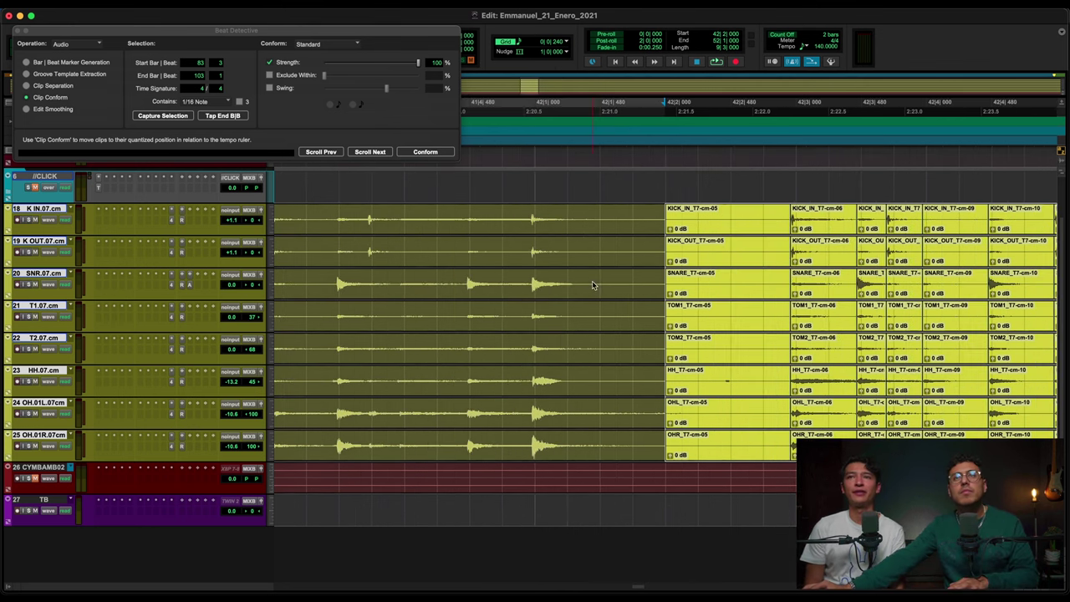
key(t)
scroll(593, 283, left, 1)
scroll(593, 283, right, 7)
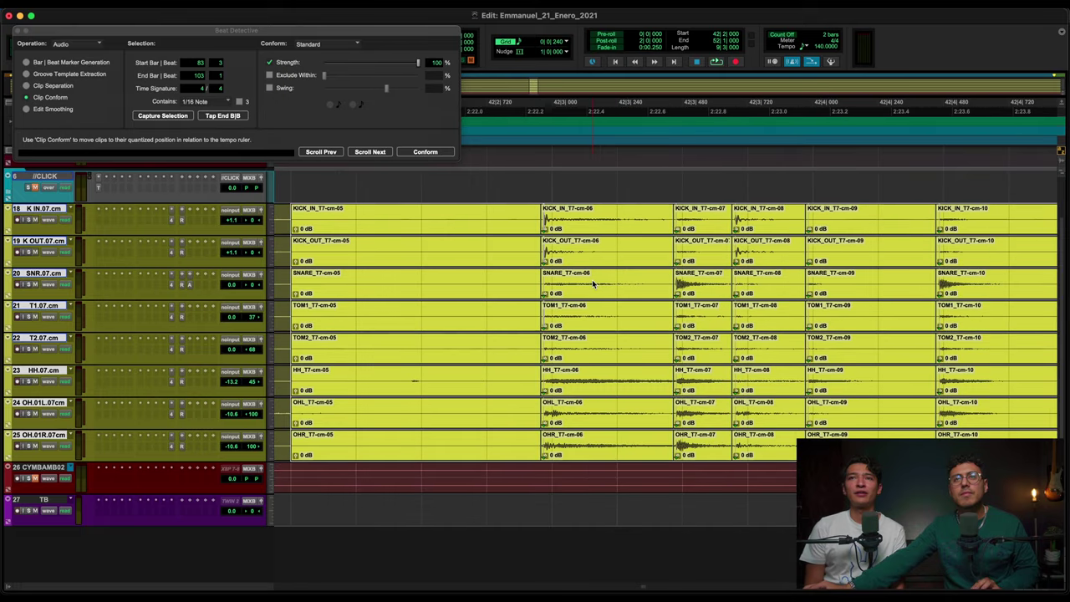
scroll(593, 284, right, 4)
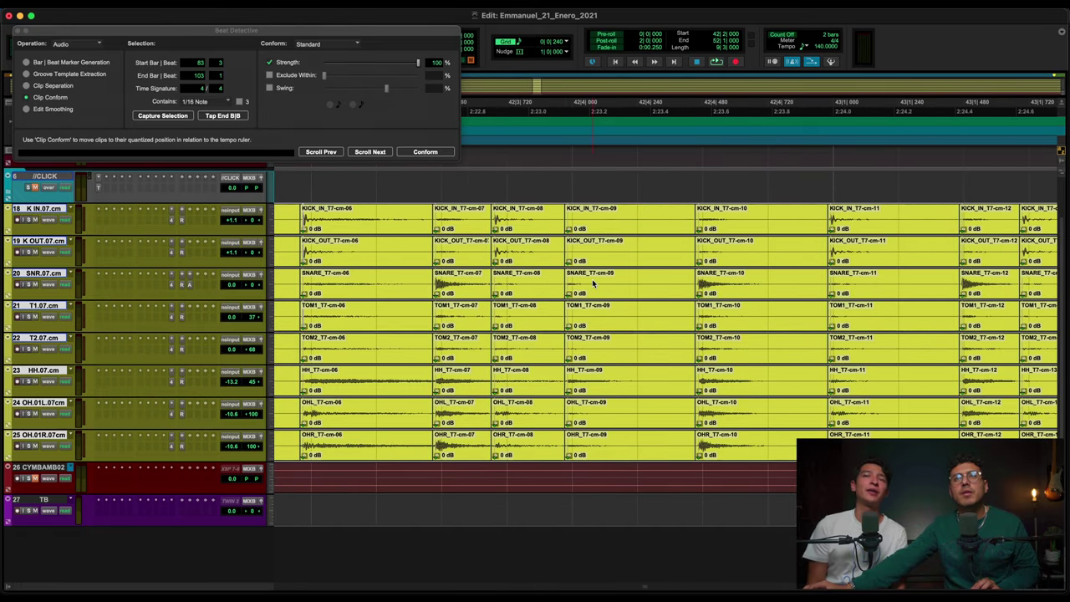
key(r)
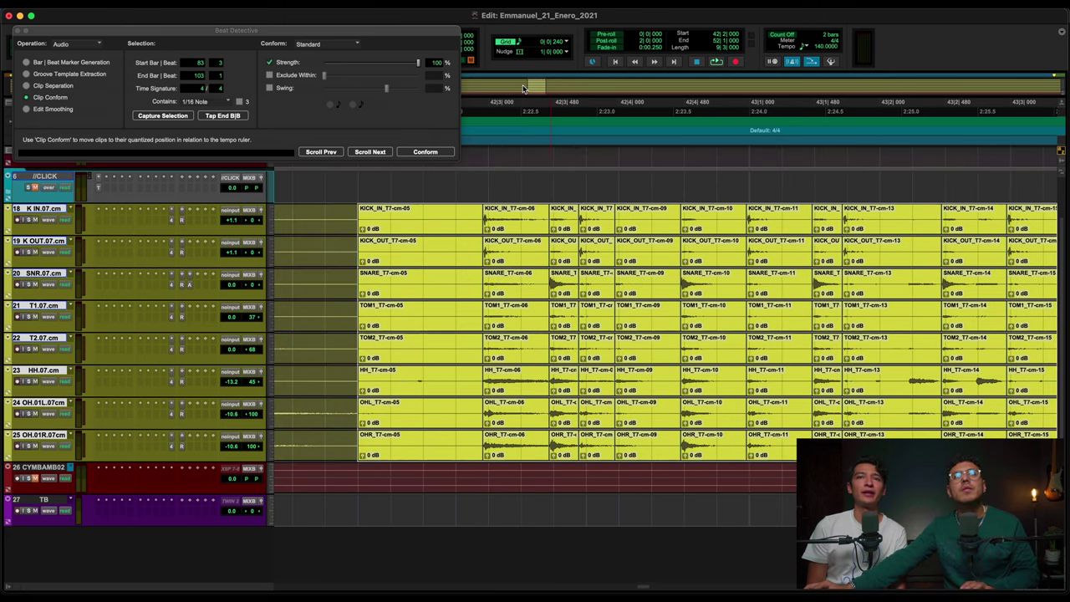
- Try the grid at 1/8 notes and return it to 1/16 notes
click(518, 42)
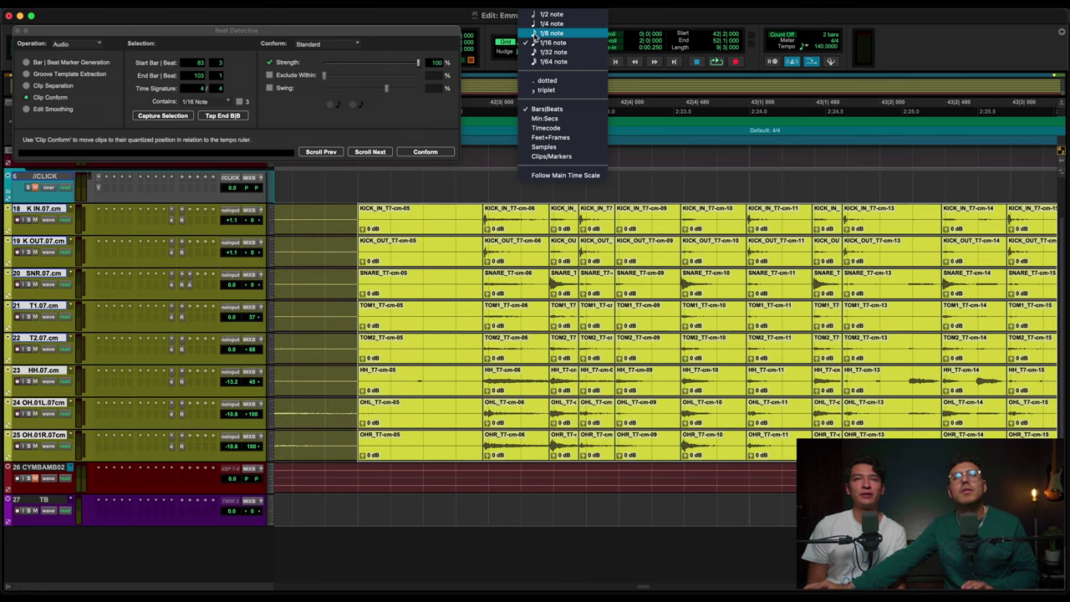
click(535, 37)
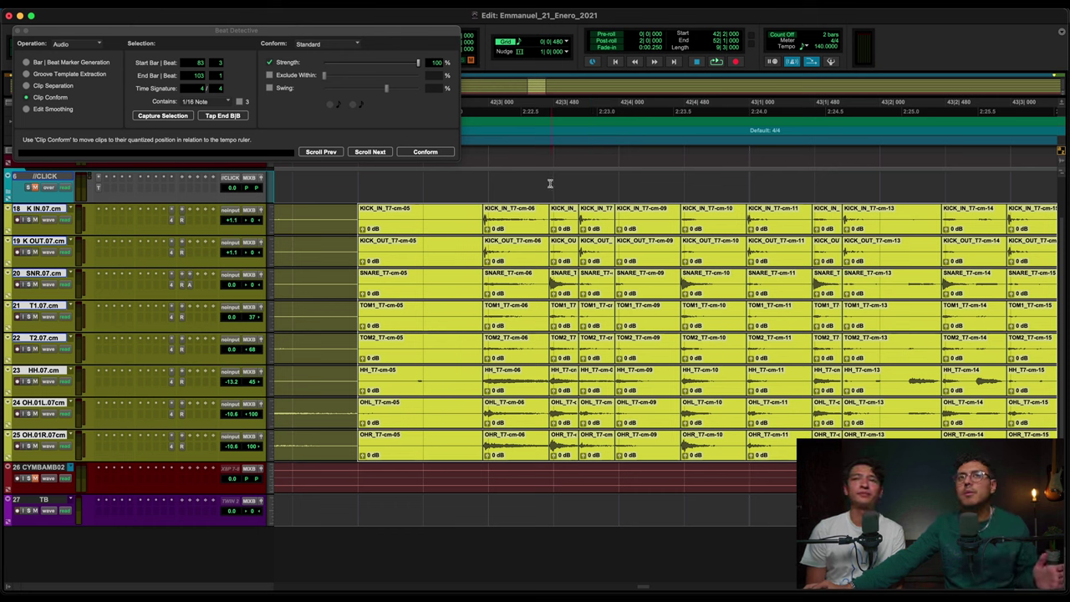
click(521, 43)
click(525, 52)
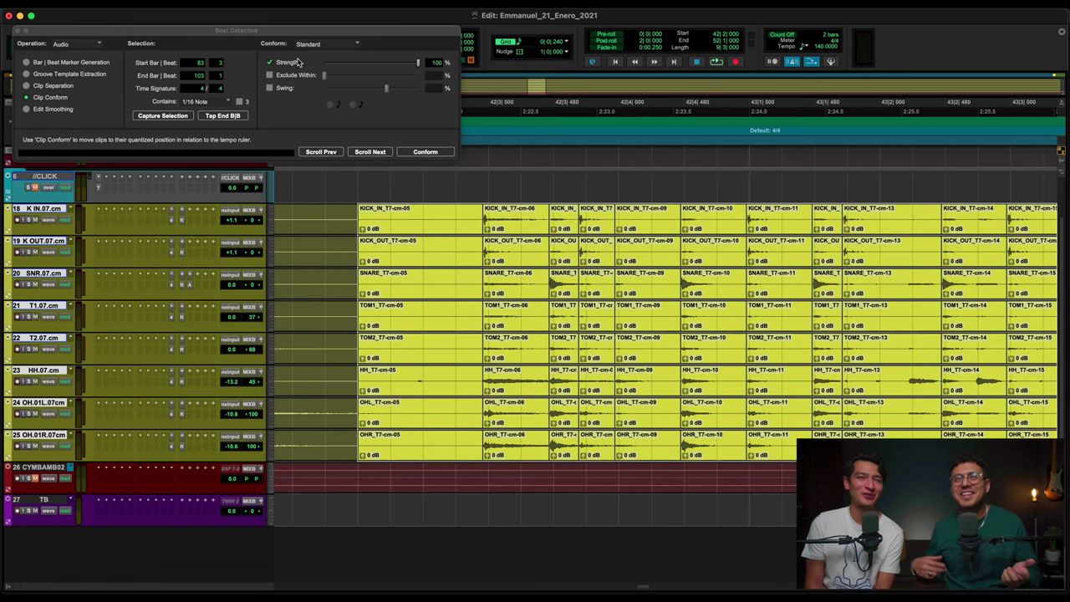
- Capture the selection from bar 42 beat 2 to bar 52 beat 1, and conform the separated drum clips at 100% strength
click(447, 154)
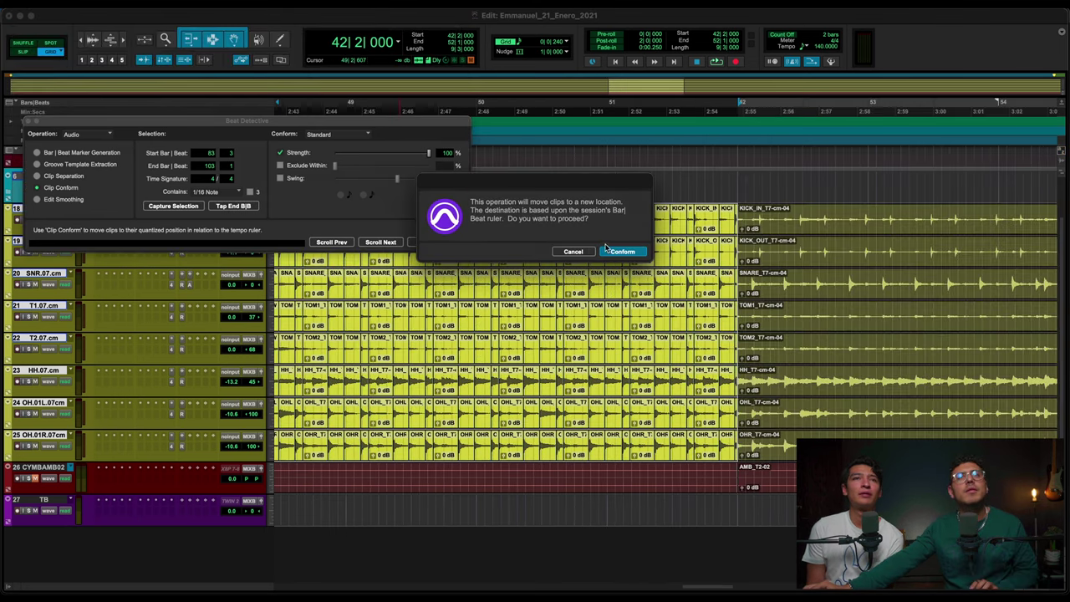
click(577, 251)
click(185, 208)
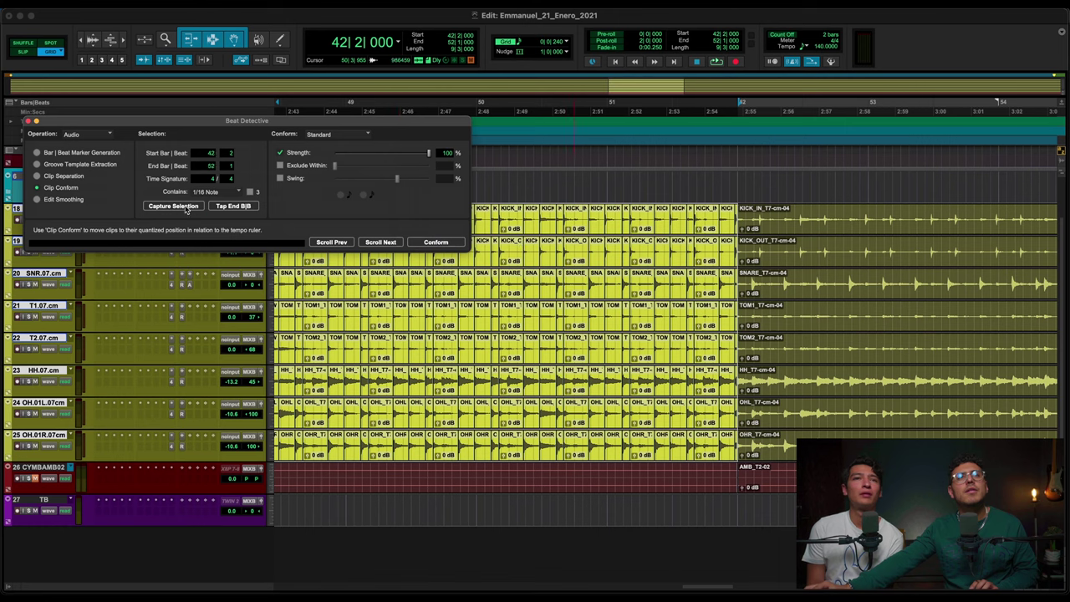
click(444, 243)
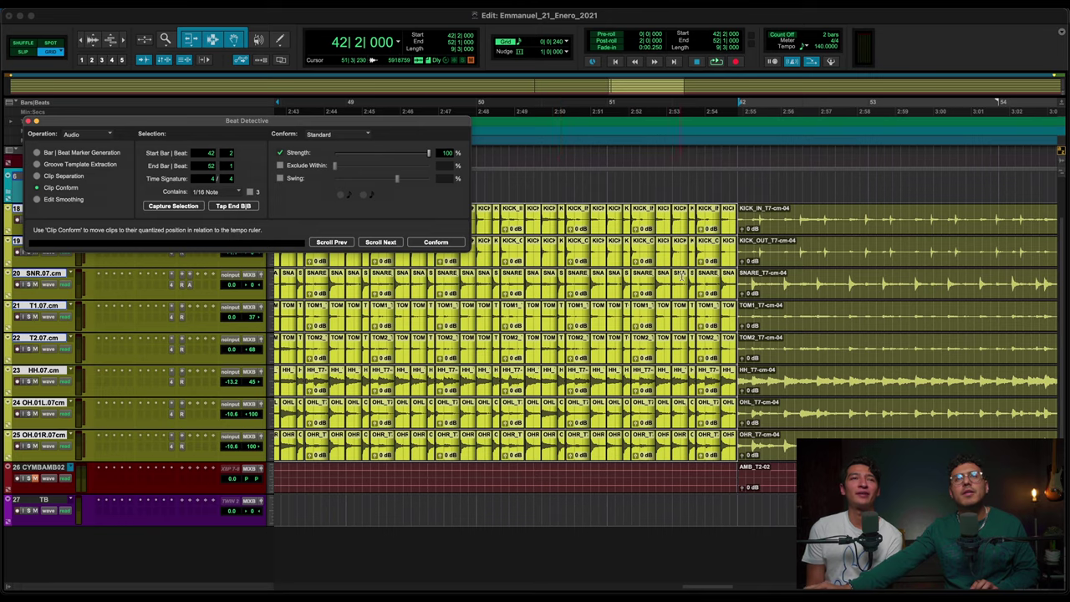
scroll(687, 278, left, 4)
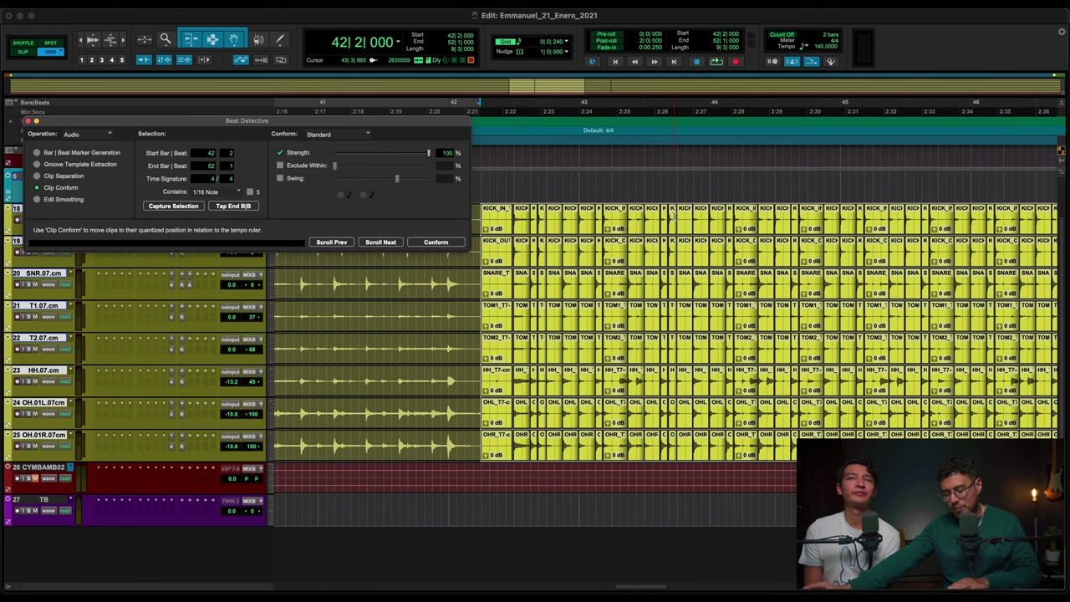
key(t)
key(t)
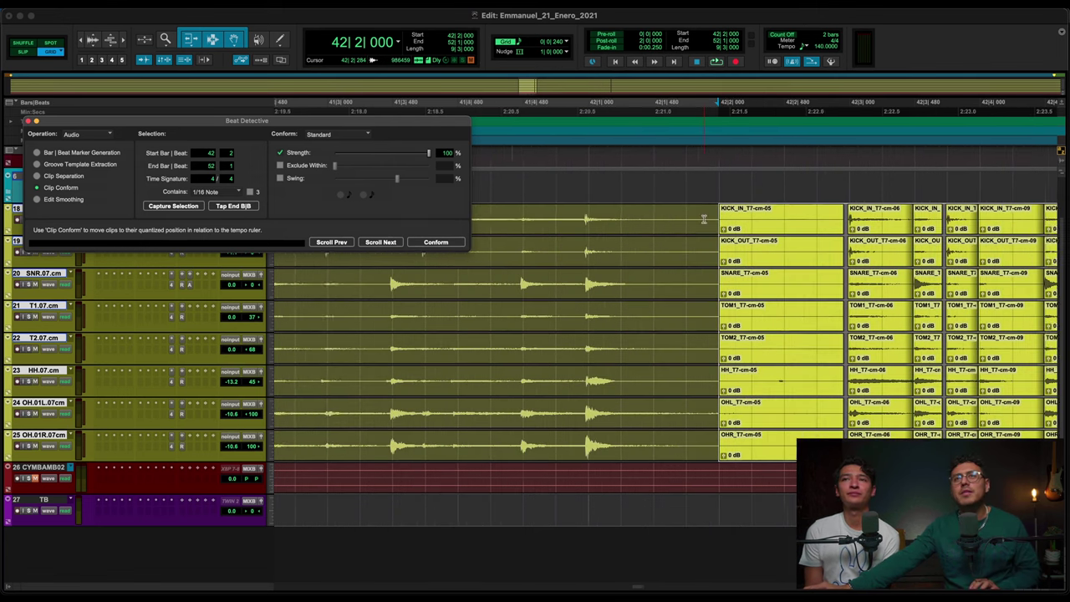
- Inspect the conformed drum clips against the grid from bar 42 to bar 49 and play them back from bar 42 beat 2
scroll(704, 219, right, 5)
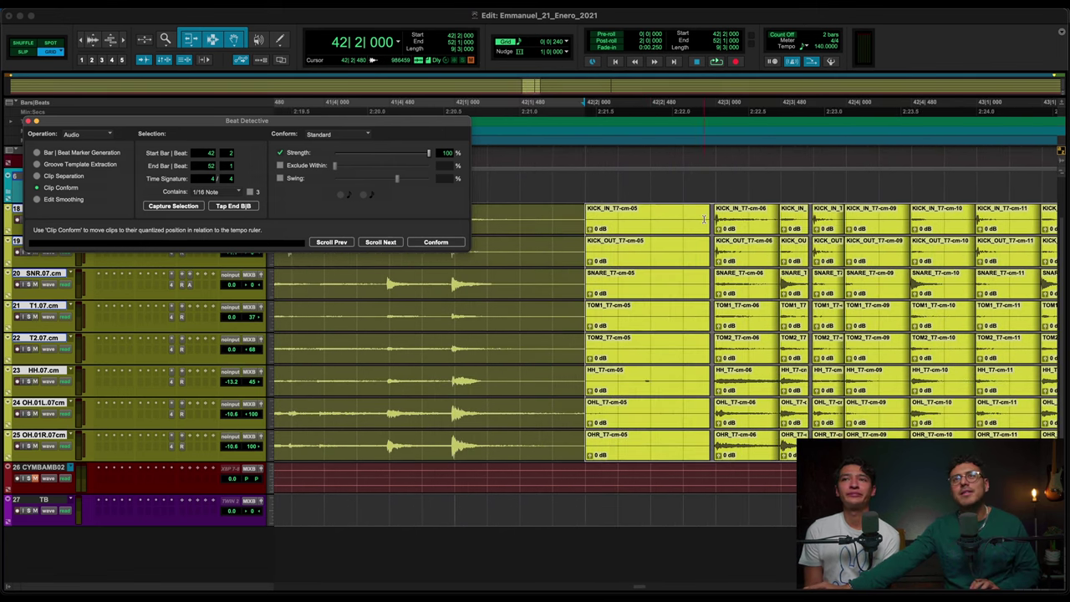
scroll(707, 224, right, 3)
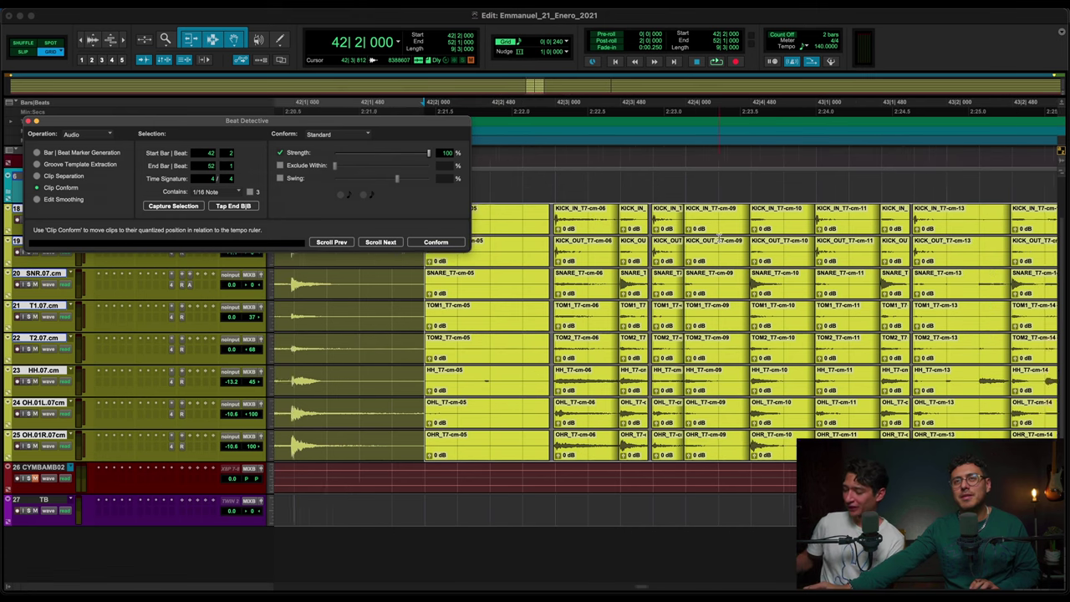
scroll(718, 236, right, 9)
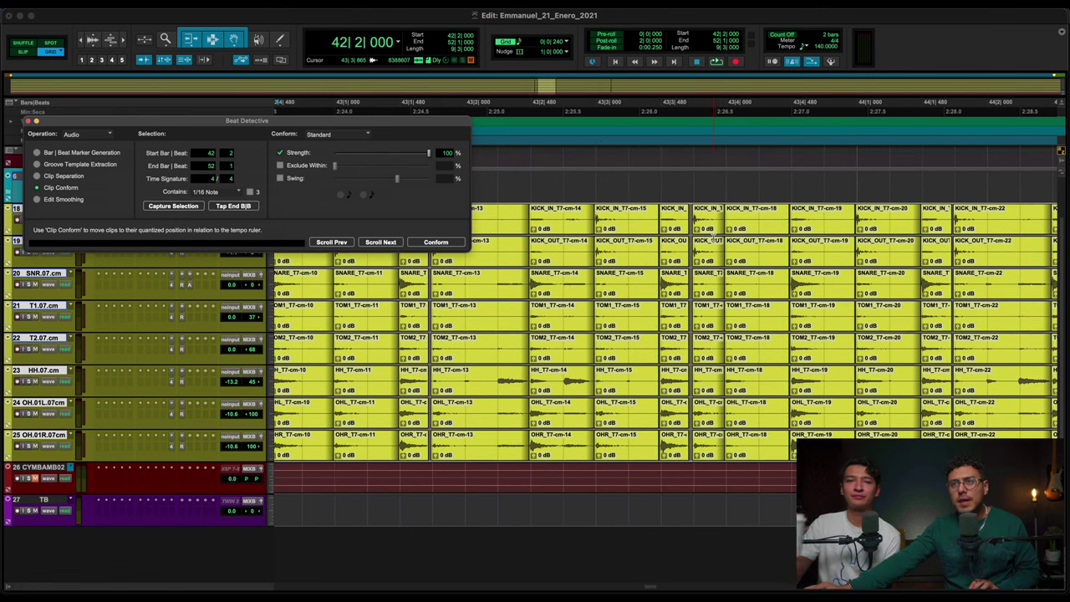
scroll(711, 239, right, 13)
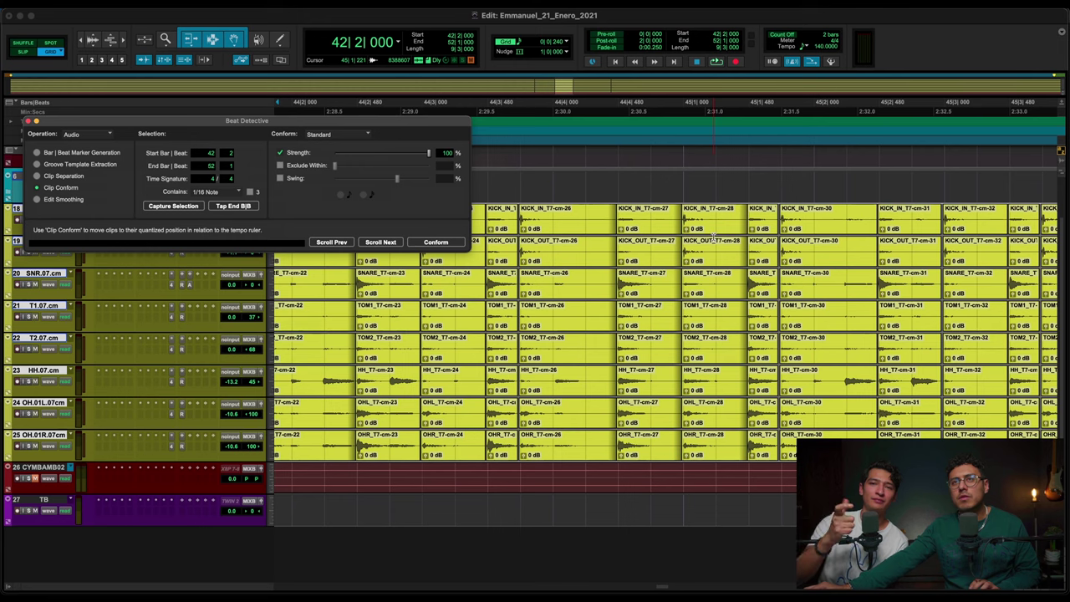
scroll(712, 239, right, 8)
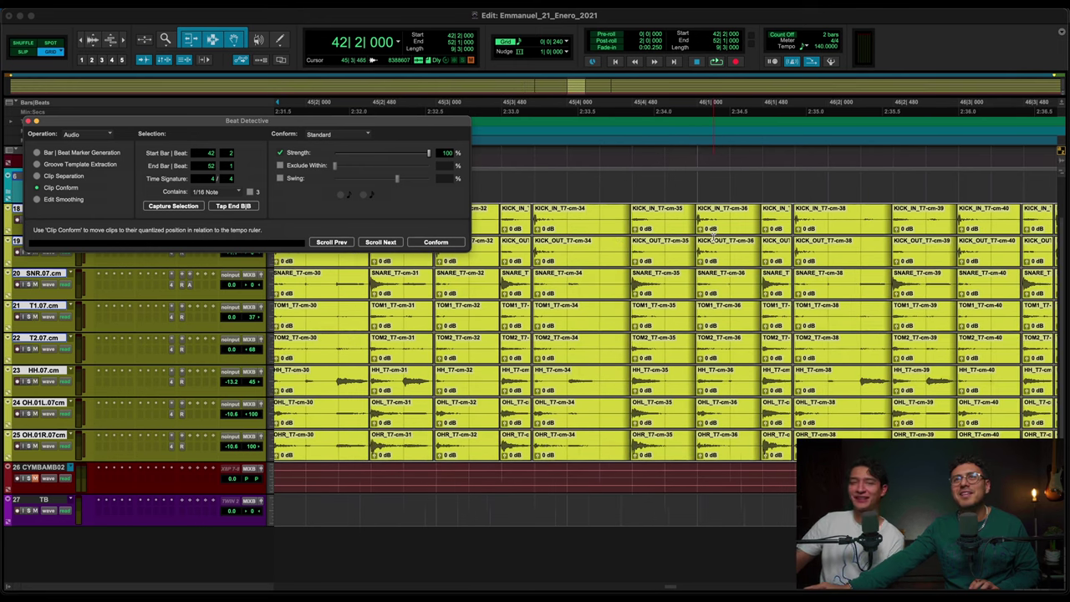
scroll(714, 236, right, 5)
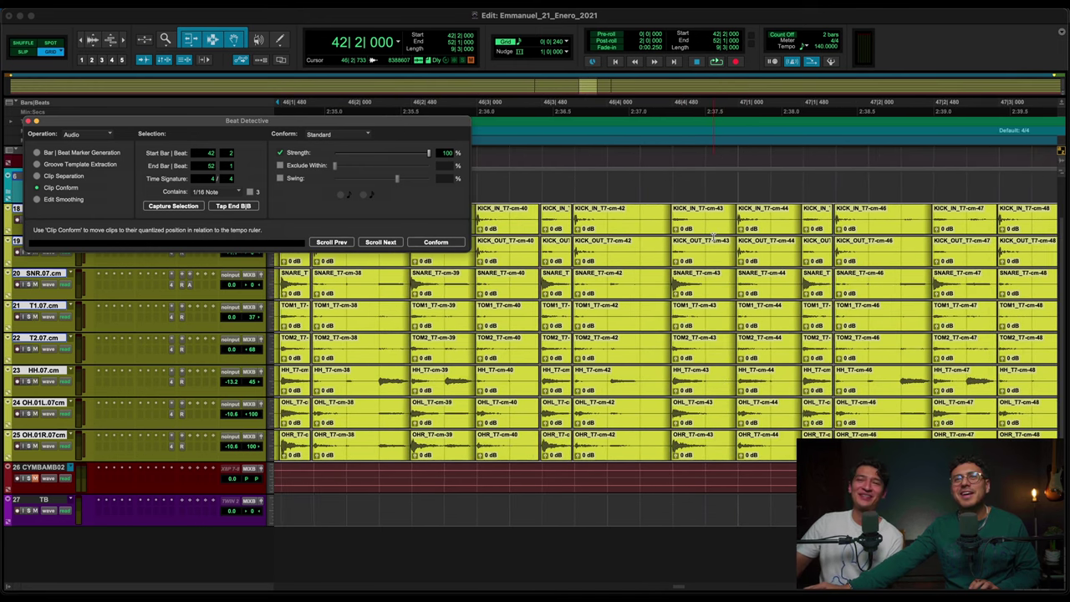
scroll(714, 237, right, 20)
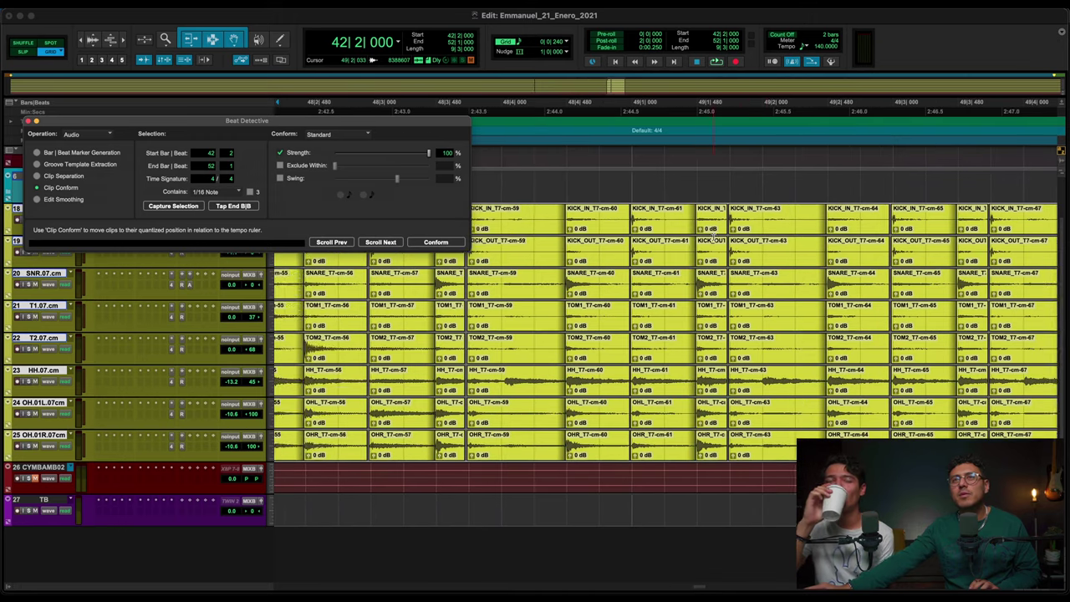
scroll(714, 237, left, 20)
scroll(714, 239, right, 10)
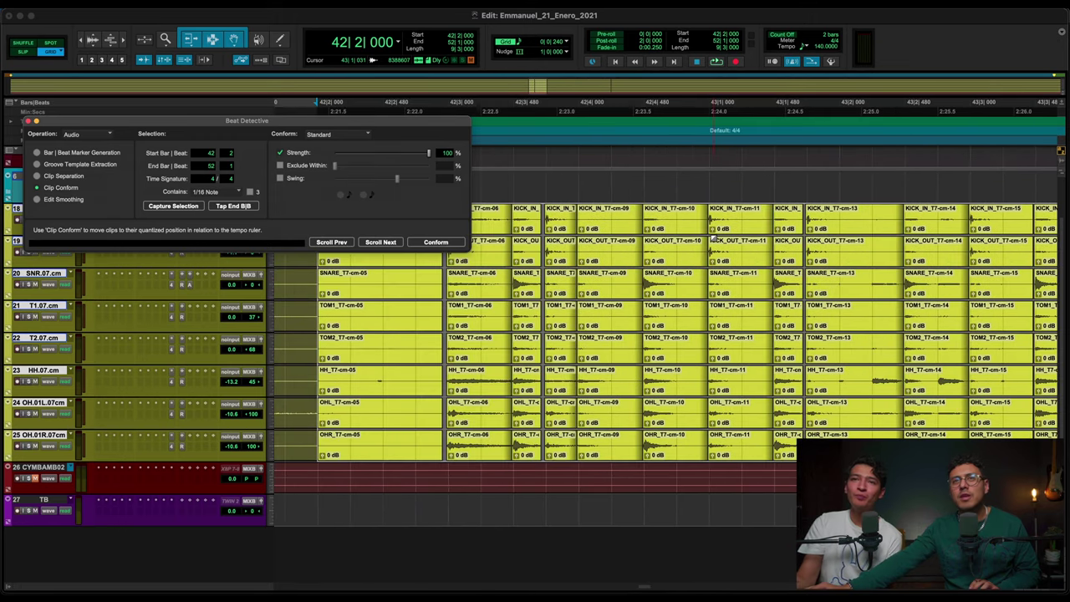
scroll(713, 237, left, 4)
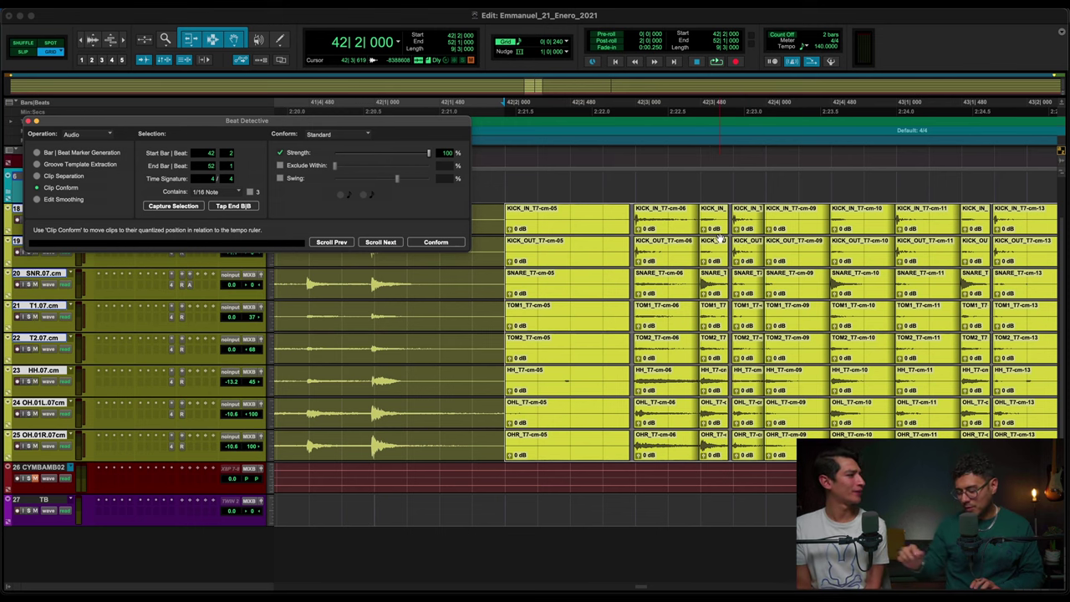
key(space)
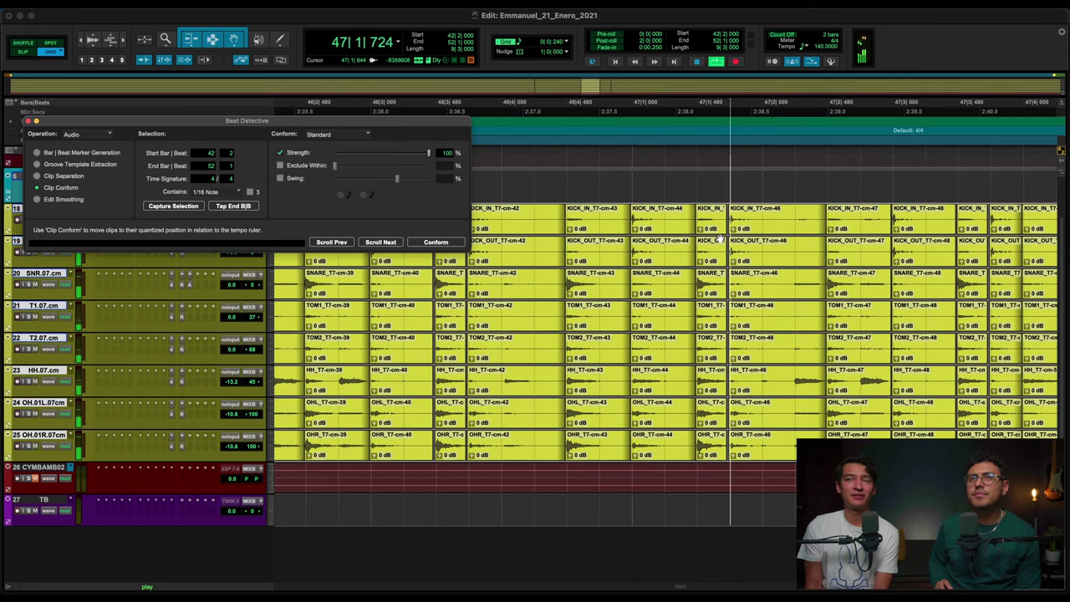
key(space)
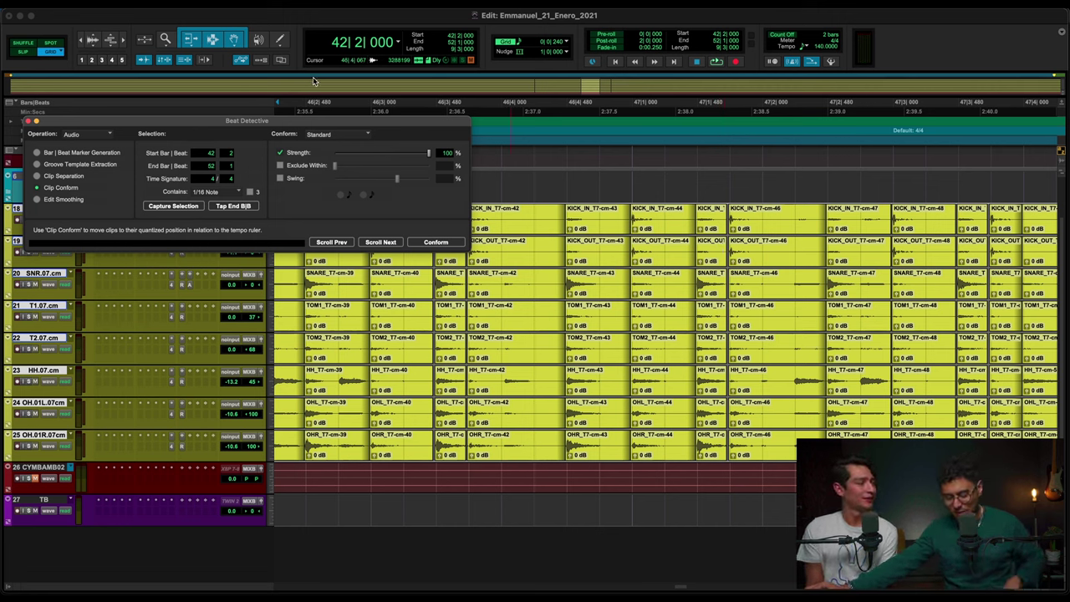
- Switch the Beat Detective operation to Edit Smoothing and choose Fill Gaps
key(r)
key(r)
key(r)
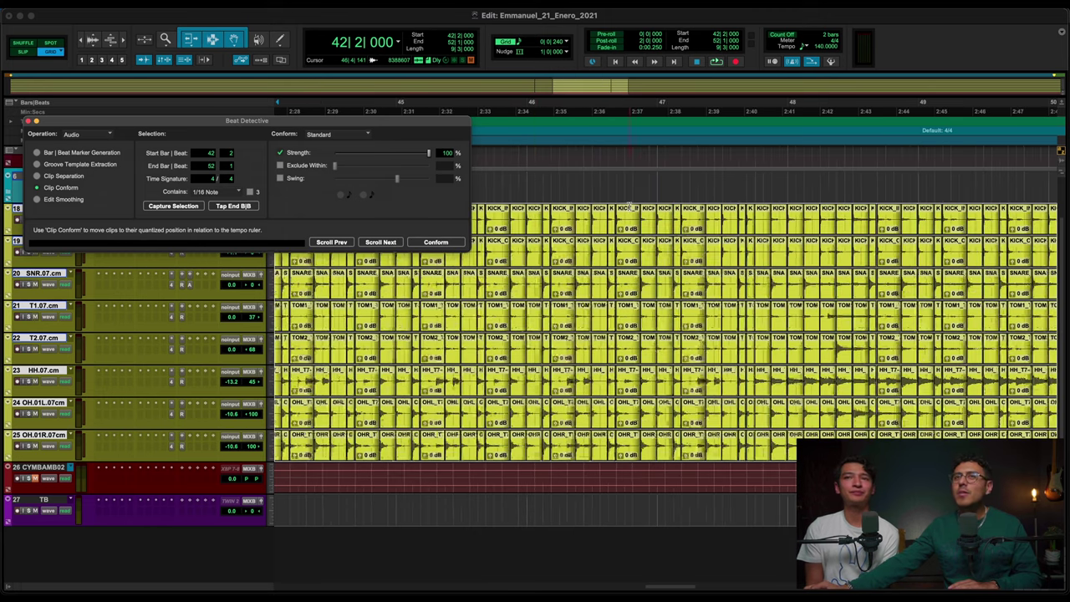
click(61, 202)
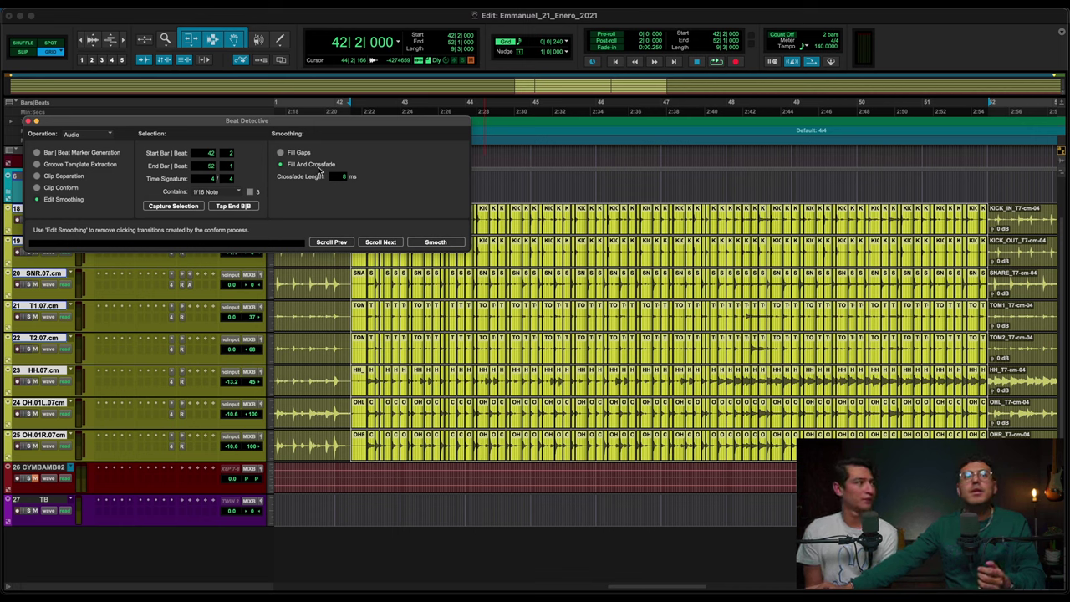
click(298, 153)
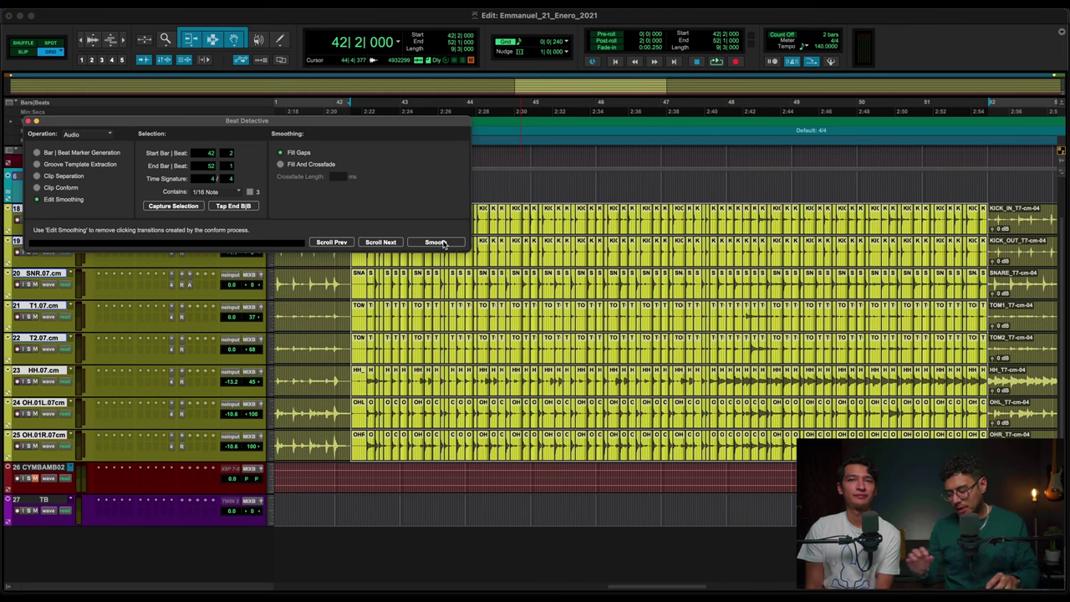
- Play back the conformed drums, and smooth the selected clips using Fill And Crossfade with an 8 ms crossfade length
key(space)
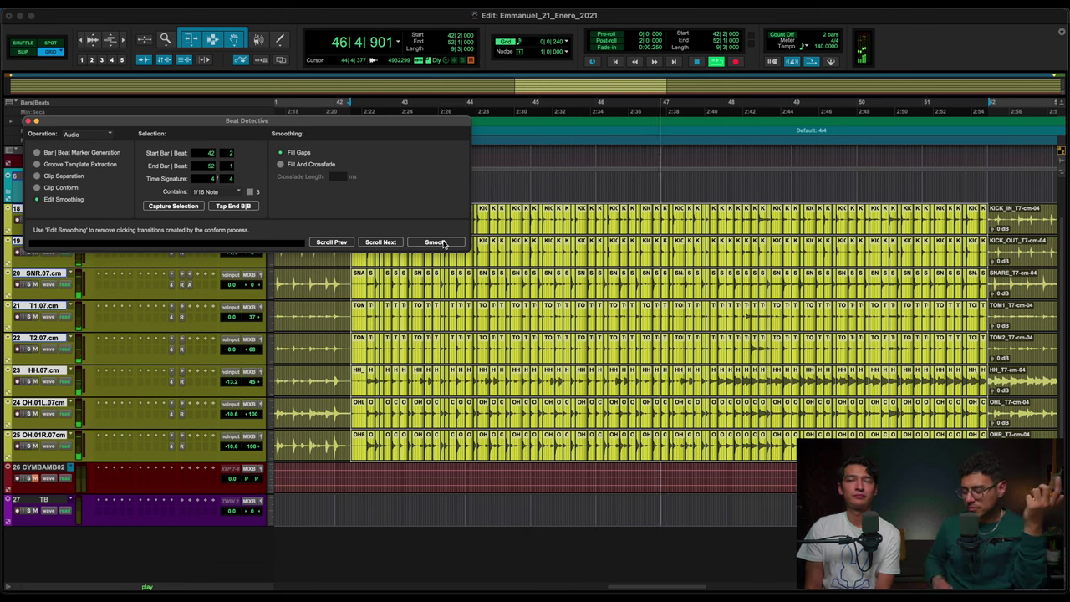
key(space)
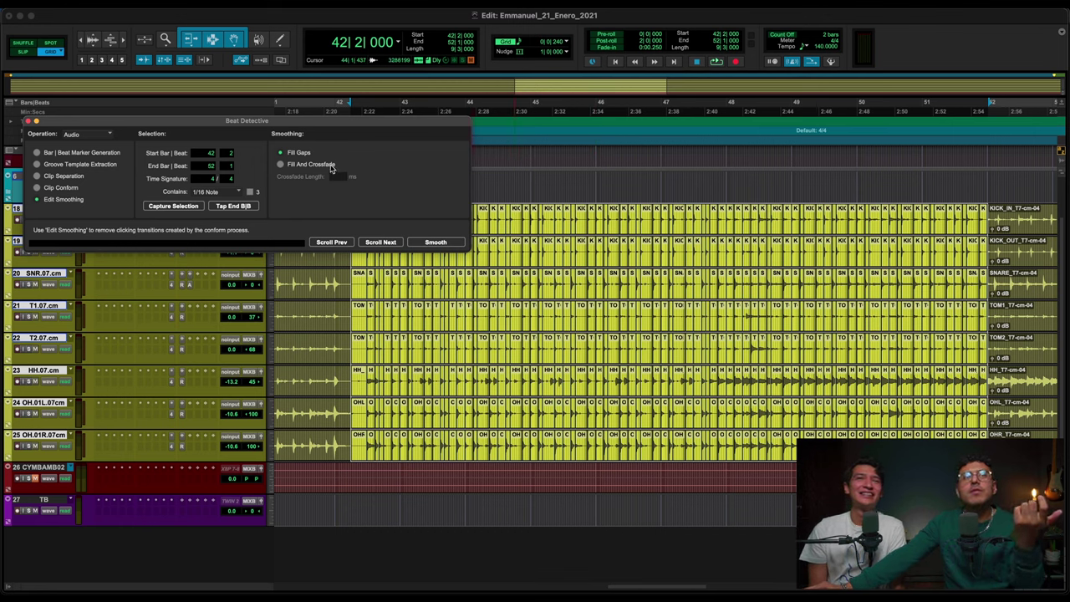
click(328, 164)
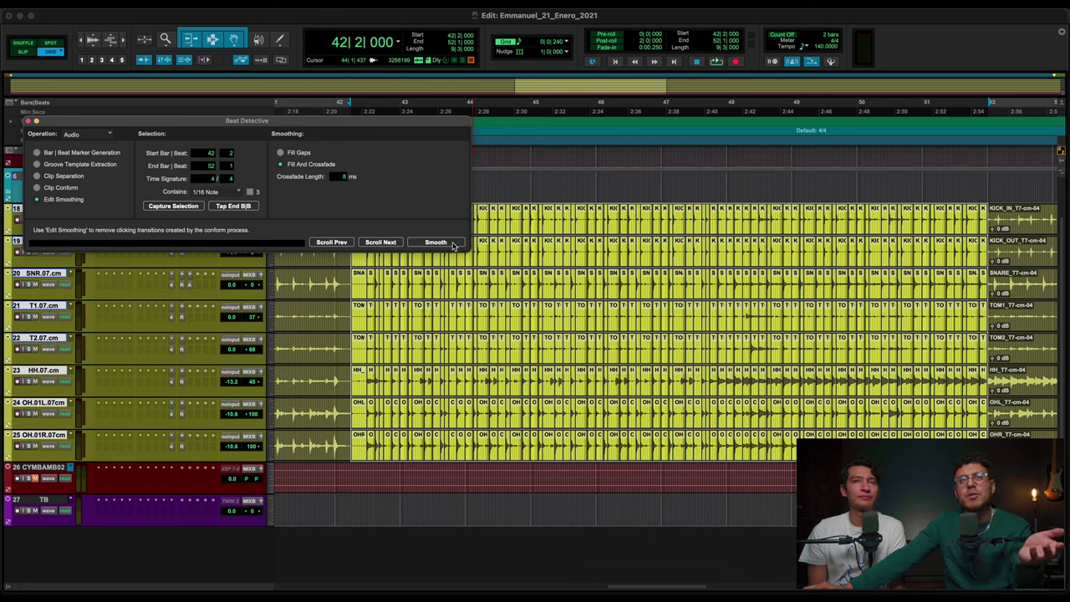
click(453, 244)
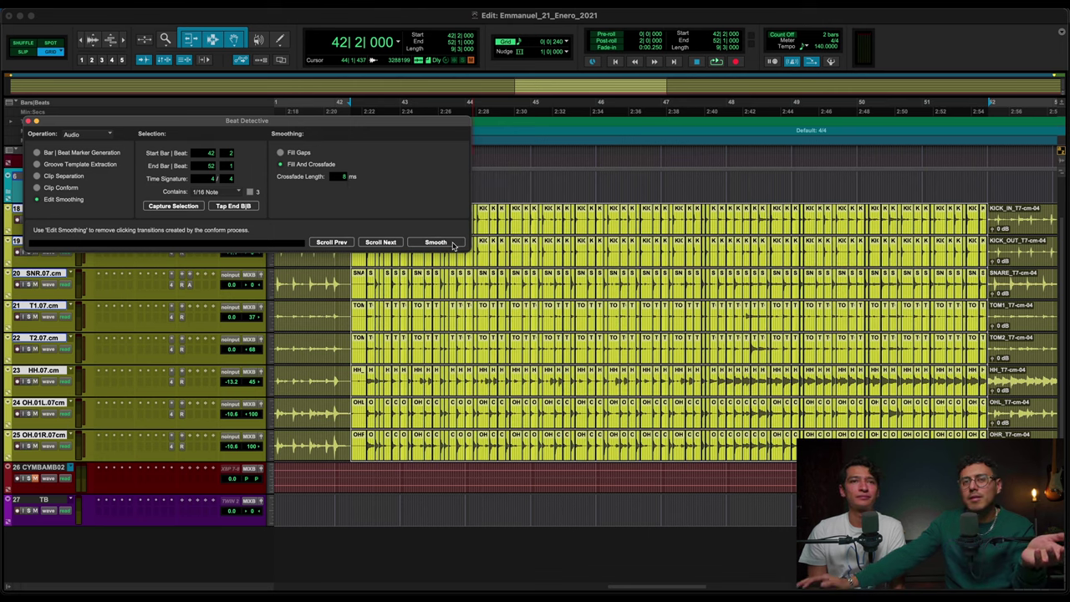
- Play back the smoothed drums from bar 42 beat 2 and examine the crossfades between the clips up close
key(space)
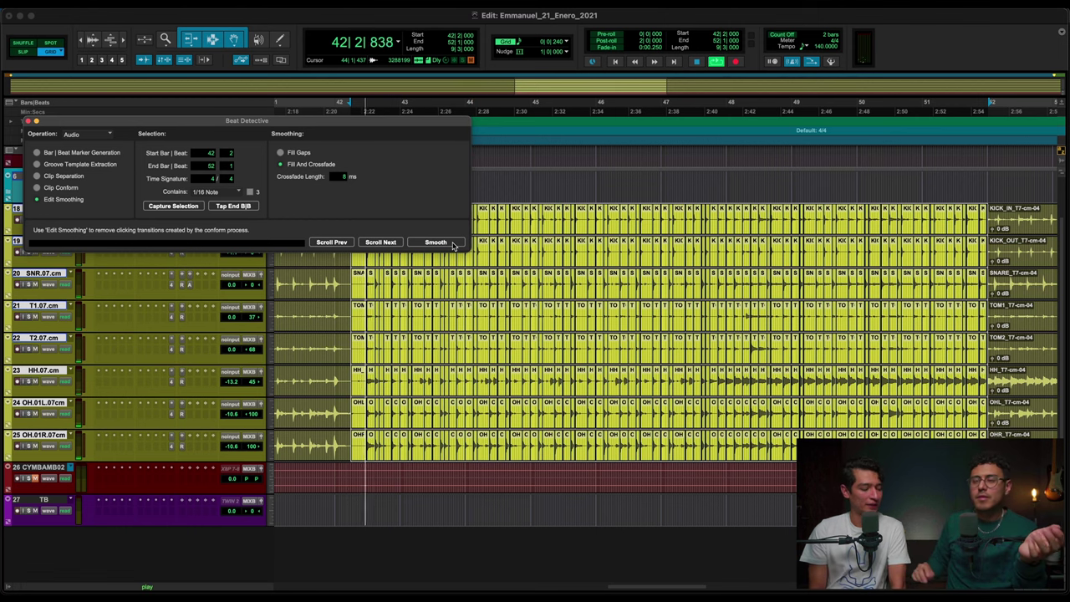
key(t)
key(t)
key(t)
key(t)
key(t)
key(t)
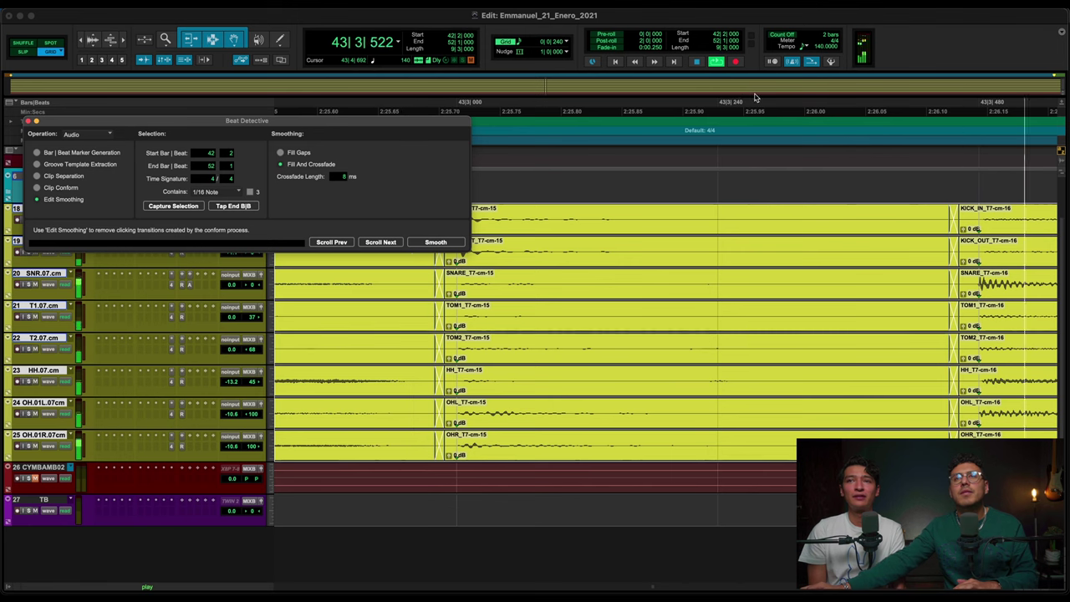
key(r)
key(r)
key(r)
key(r)
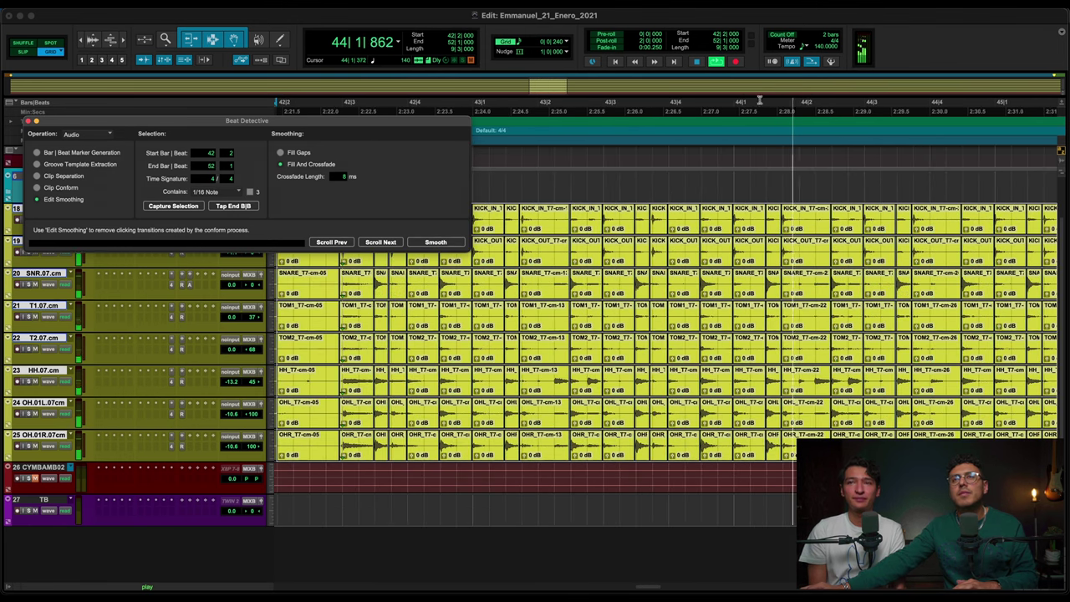
key(r)
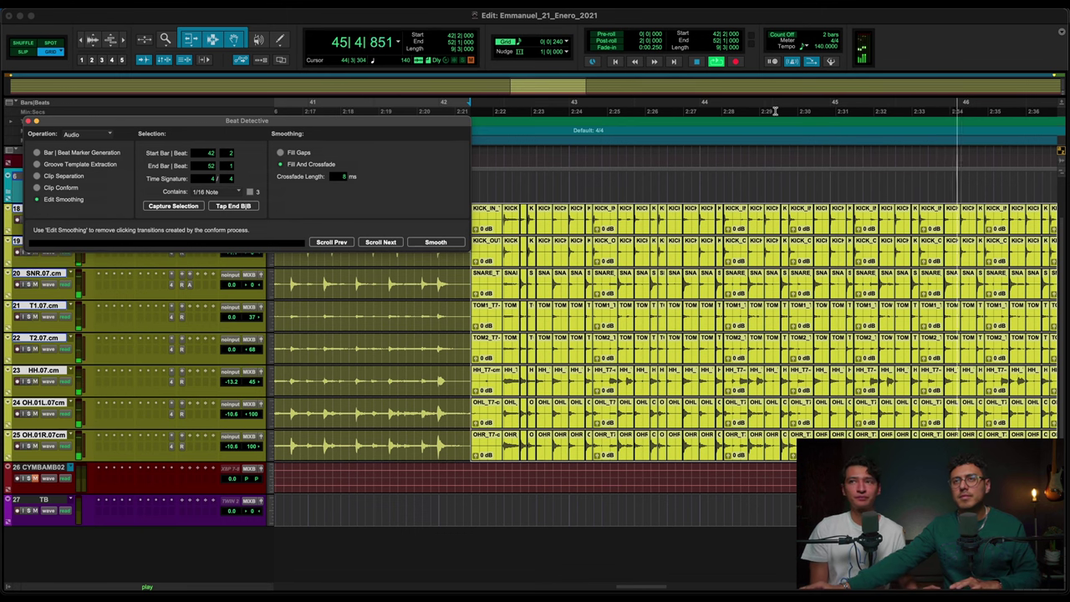
key(space)
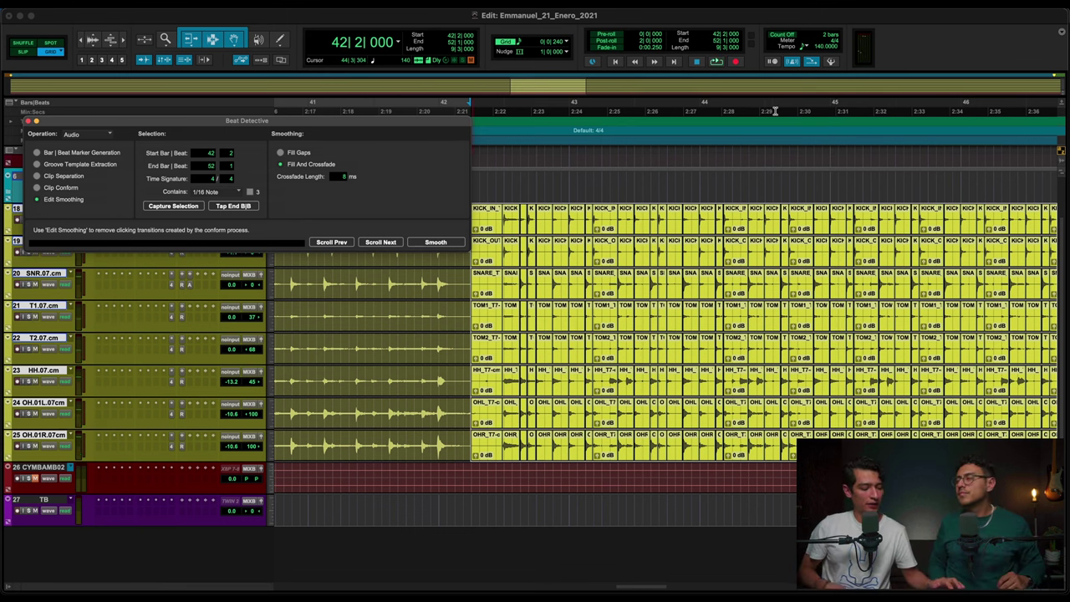
- Close Beat Detective and place the edit cursor at bar 37 beat 1, before the quantized section
key(r)
key(r)
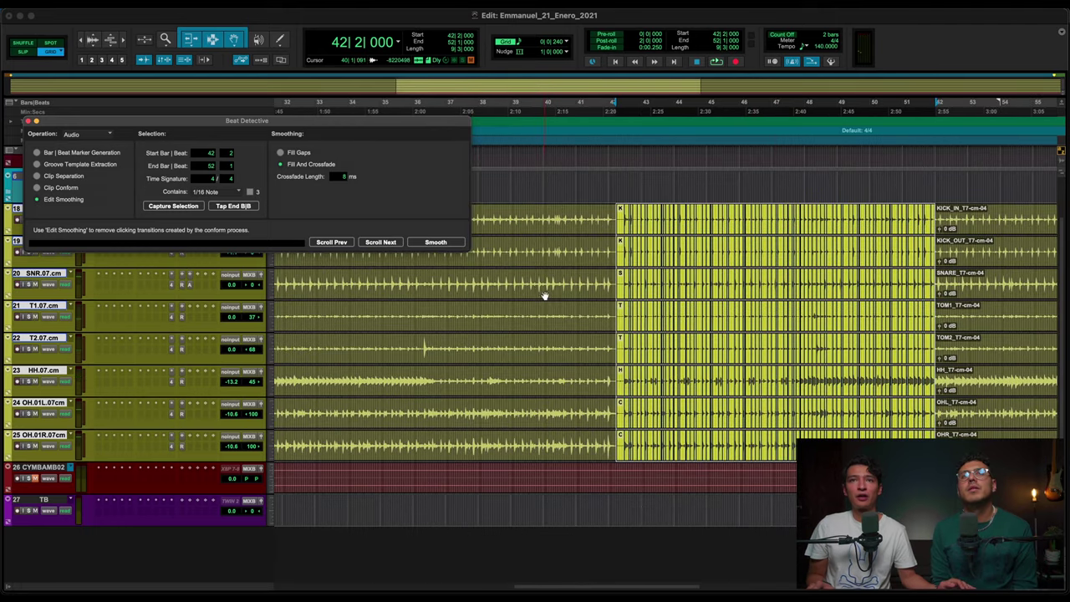
click(971, 227)
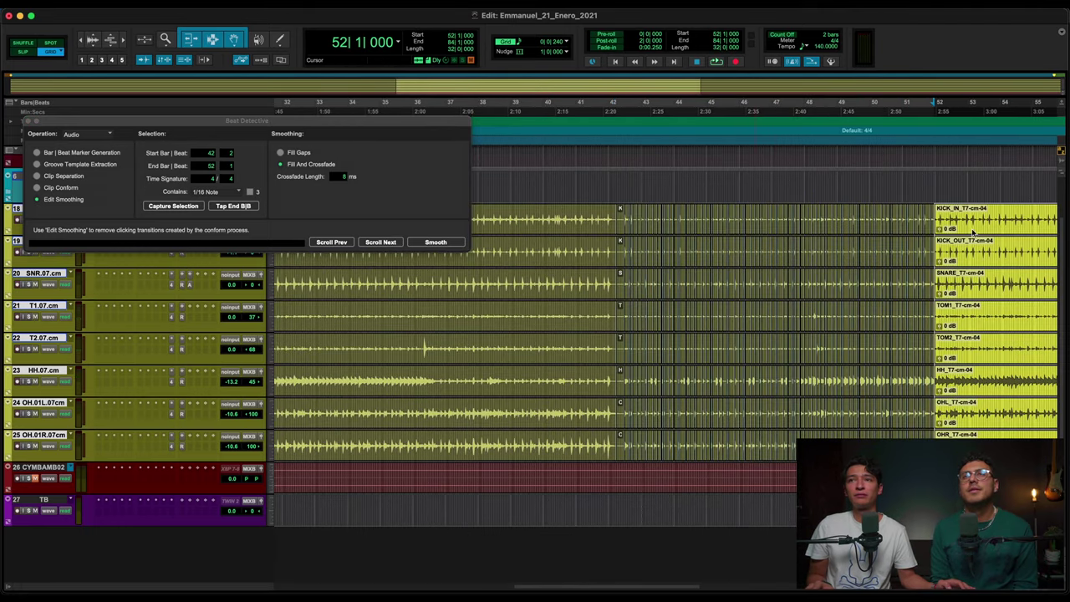
key(r)
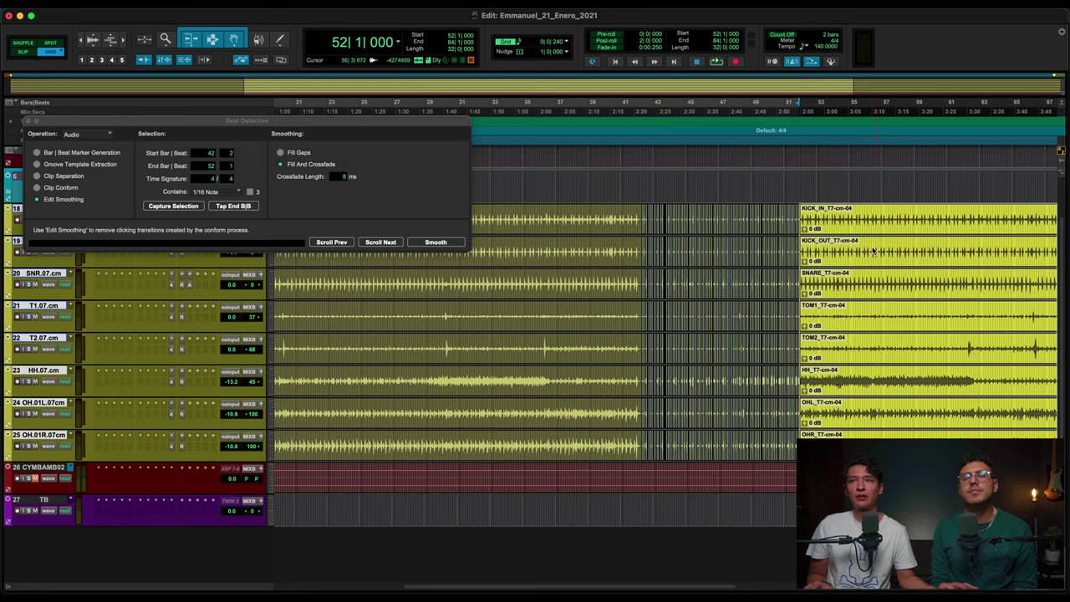
click(558, 216)
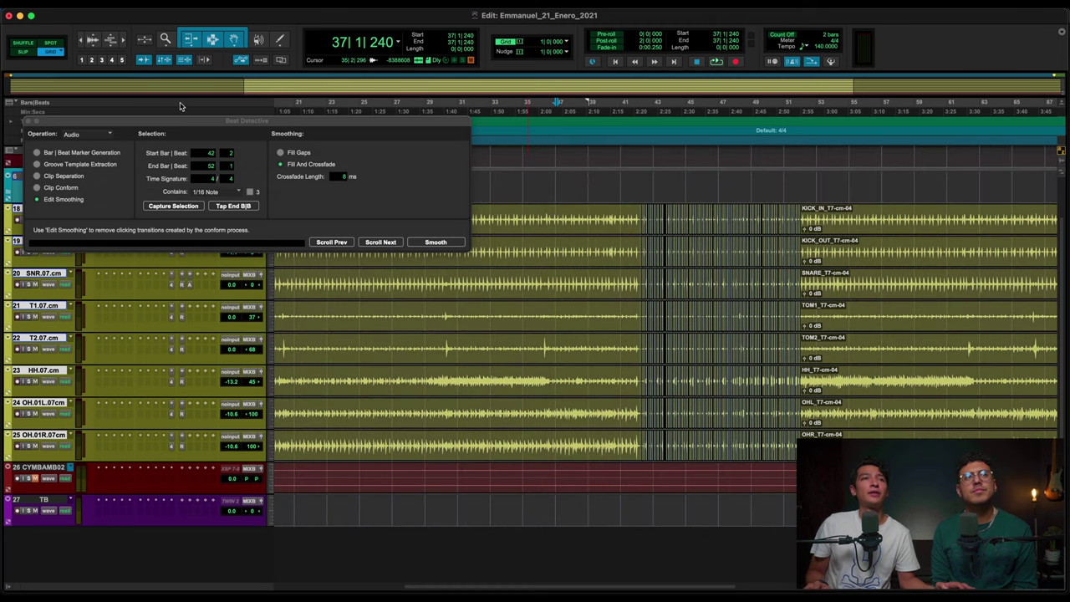
click(27, 121)
scroll(46, 184, up, 2)
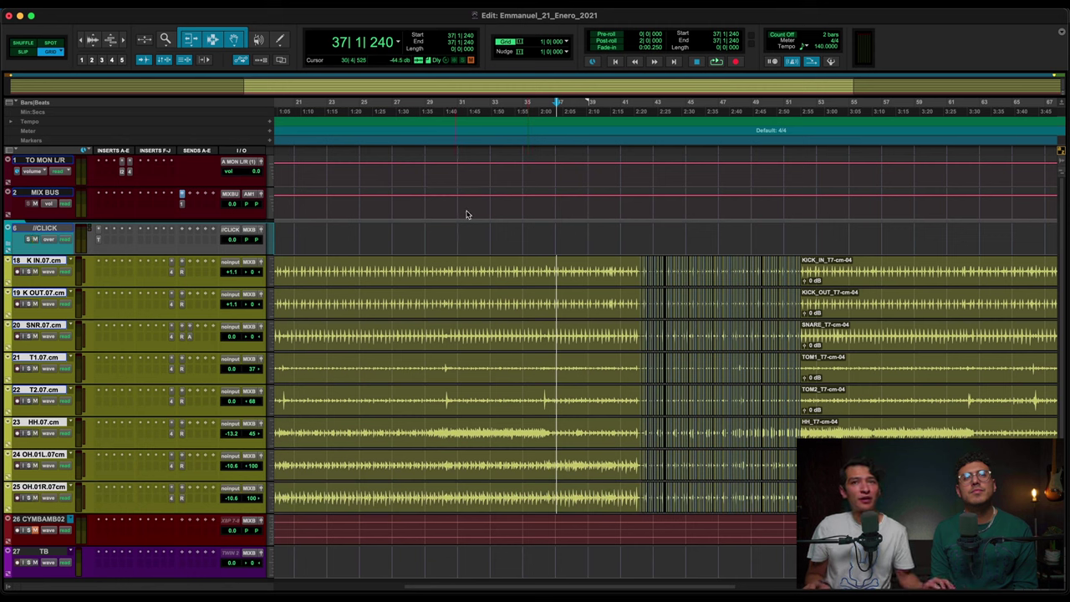
click(553, 269)
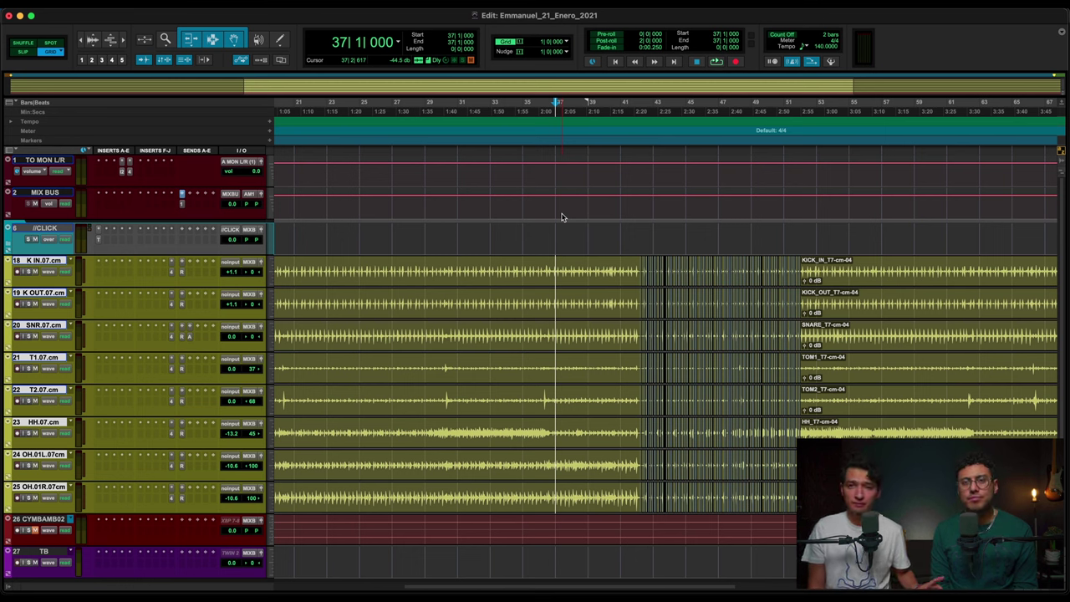
key(space)
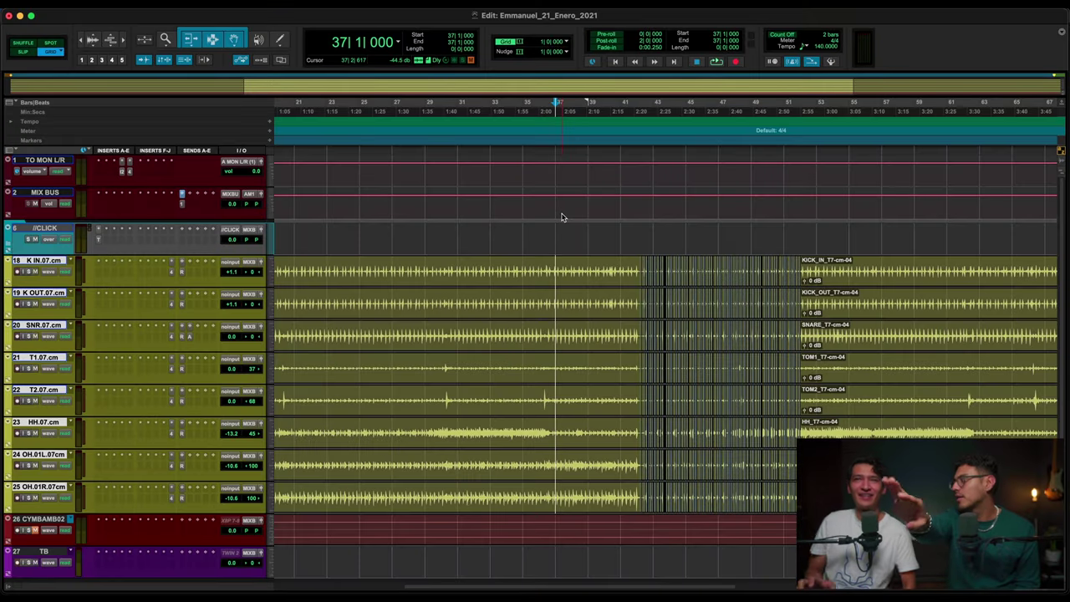
- Place the edit cursor at bar 39 beat 1 and examine the kick hit and the surrounding unquantized drums against the grid
click(590, 265)
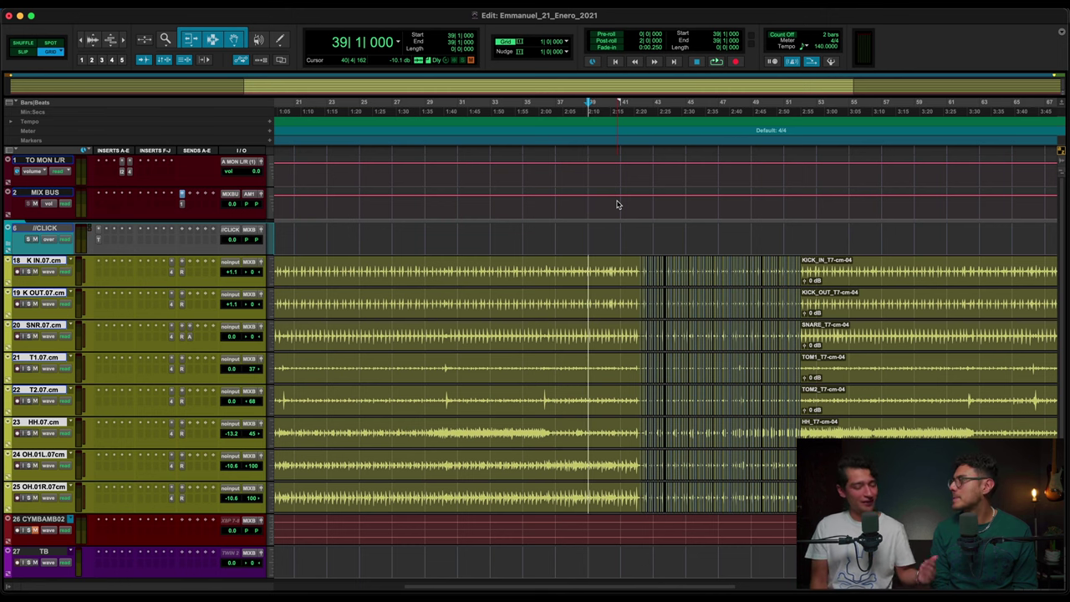
key(super+bracketright)
key(super+bracketright)
key(super+bracketright)
key(super+bracketright)
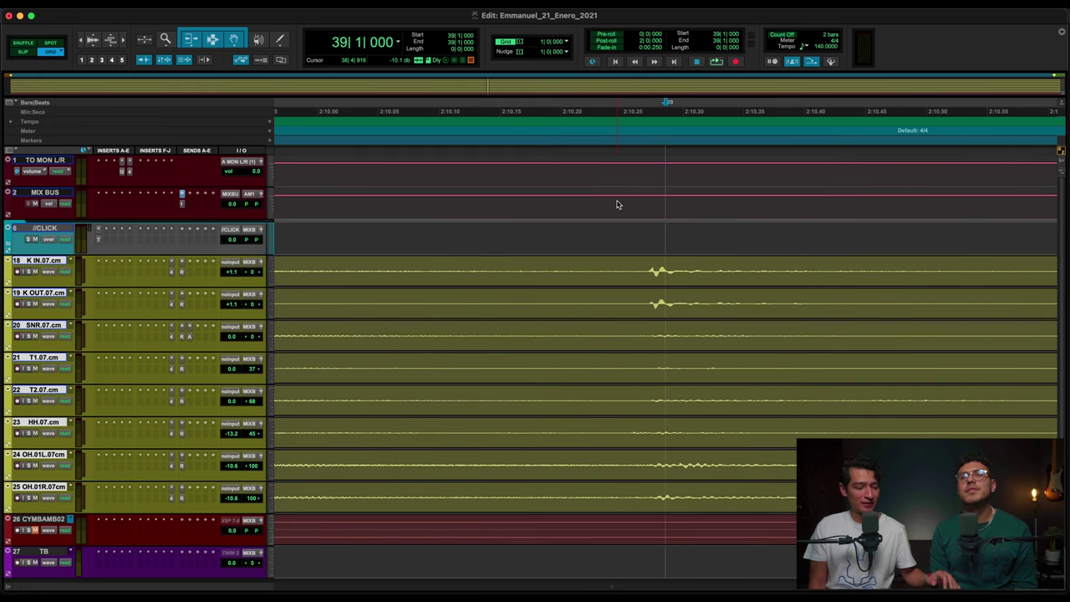
key(super+bracketleft)
key(super+bracketleft)
key(super+bracketleft)
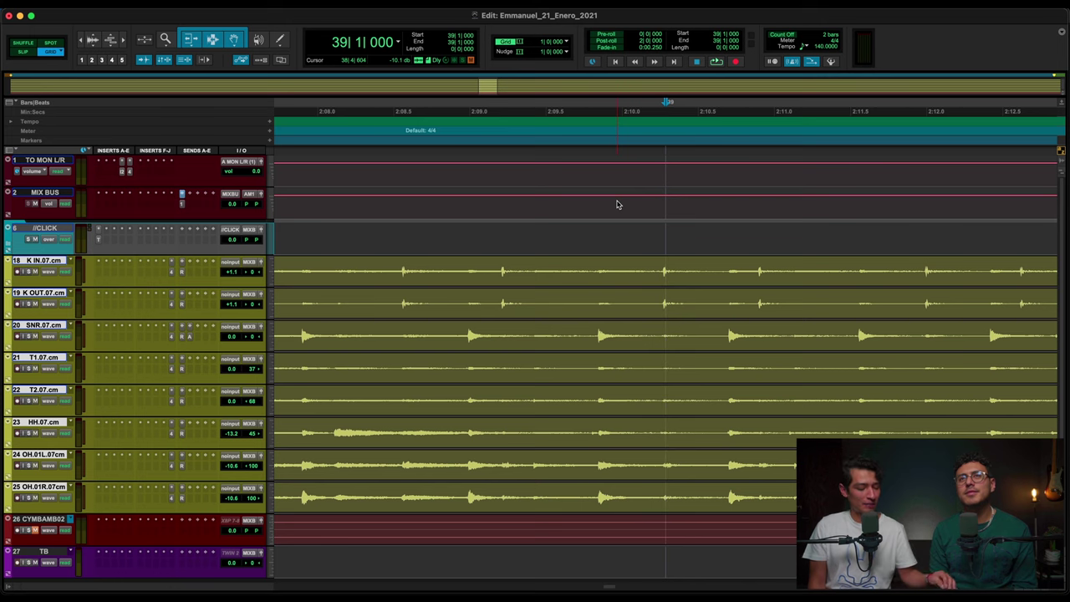
key(super+bracketleft)
key(super+bracketleft)
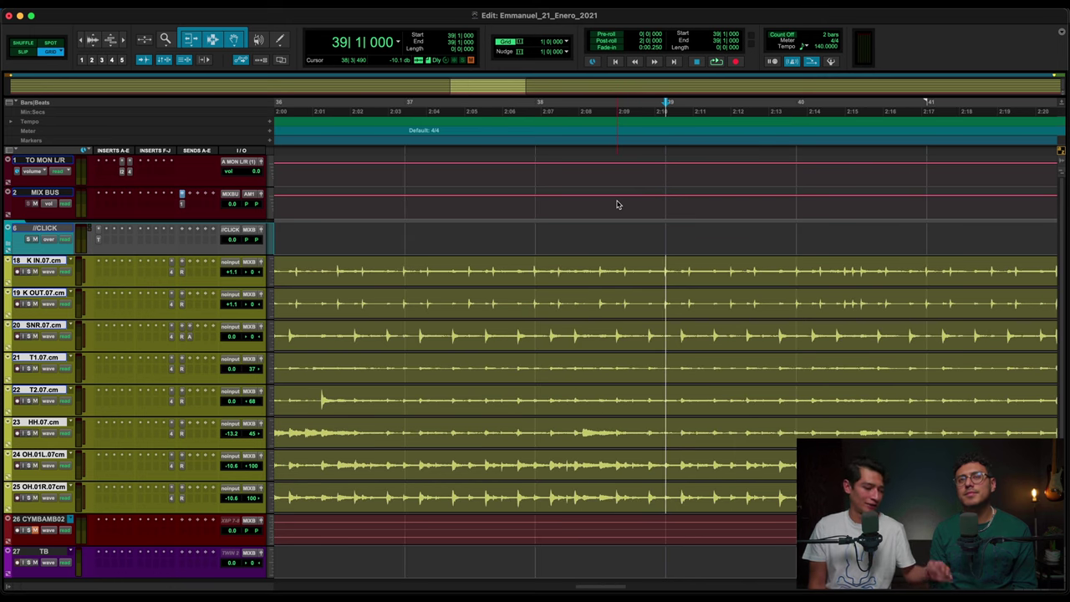
key(super+bracketleft)
key(super+bracketleft)
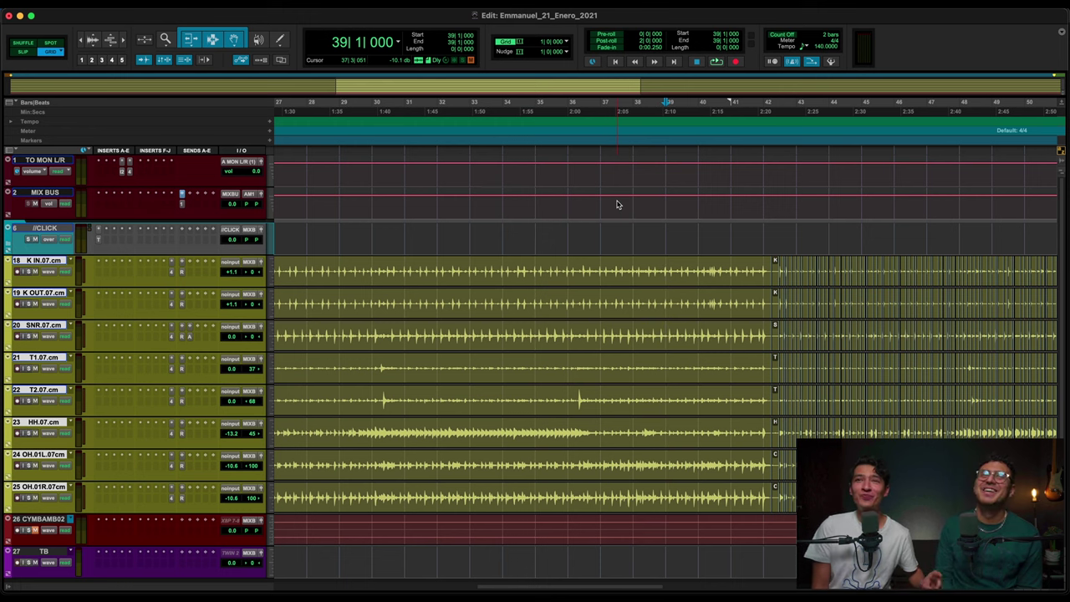
- Play back the drums from bar 39 beat 1 into the quantized section, and review the tempo's beat-note options
key(space)
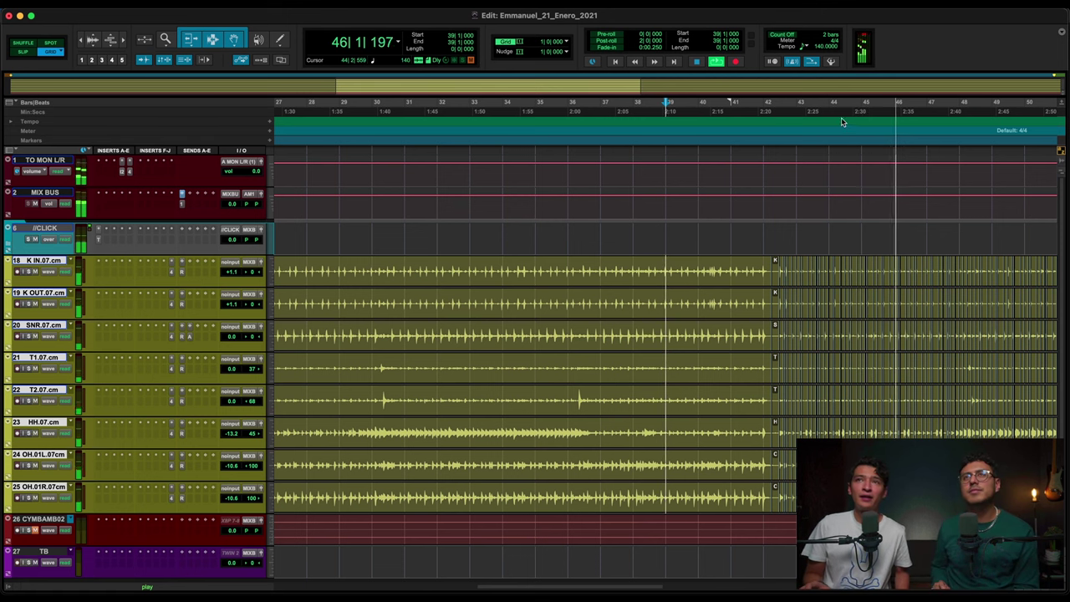
click(805, 47)
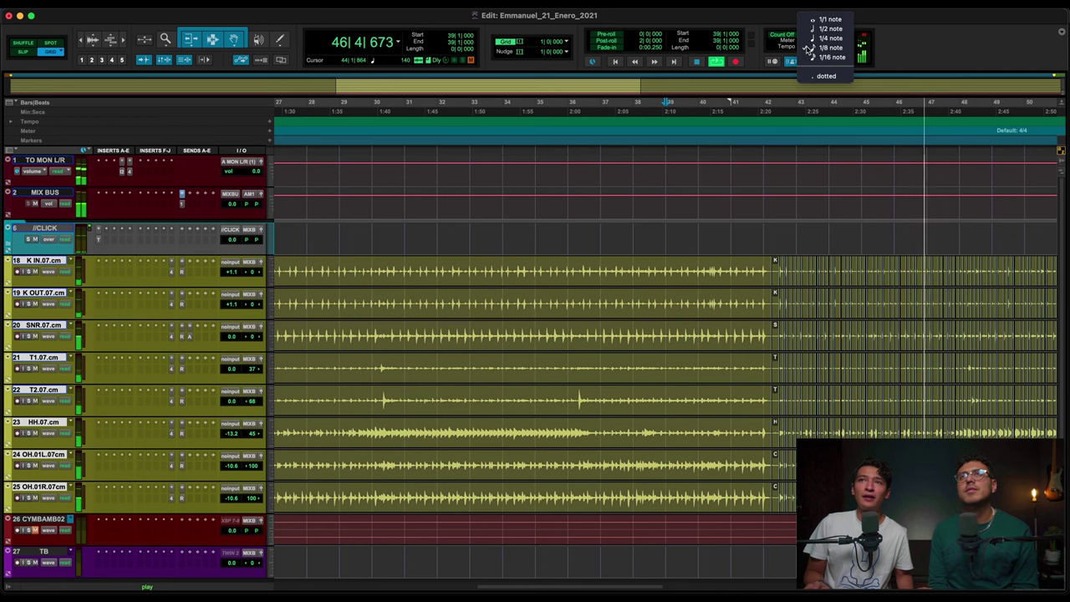
click(853, 187)
key(space)
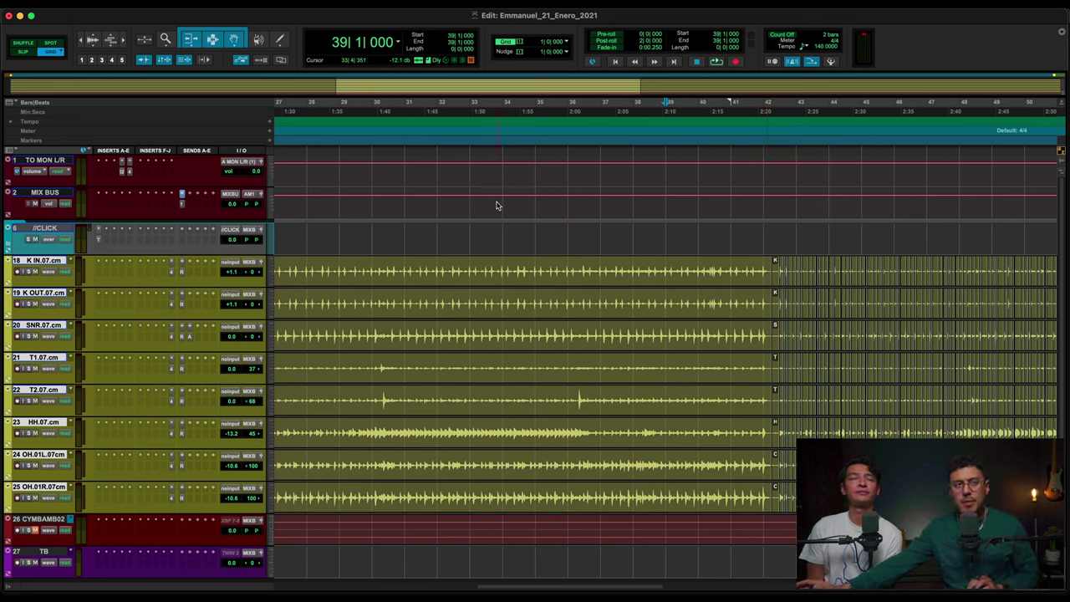
- Place the edit cursor at bar 36 beat 1 on the click track and examine the quantized section within the arrangement
click(567, 242)
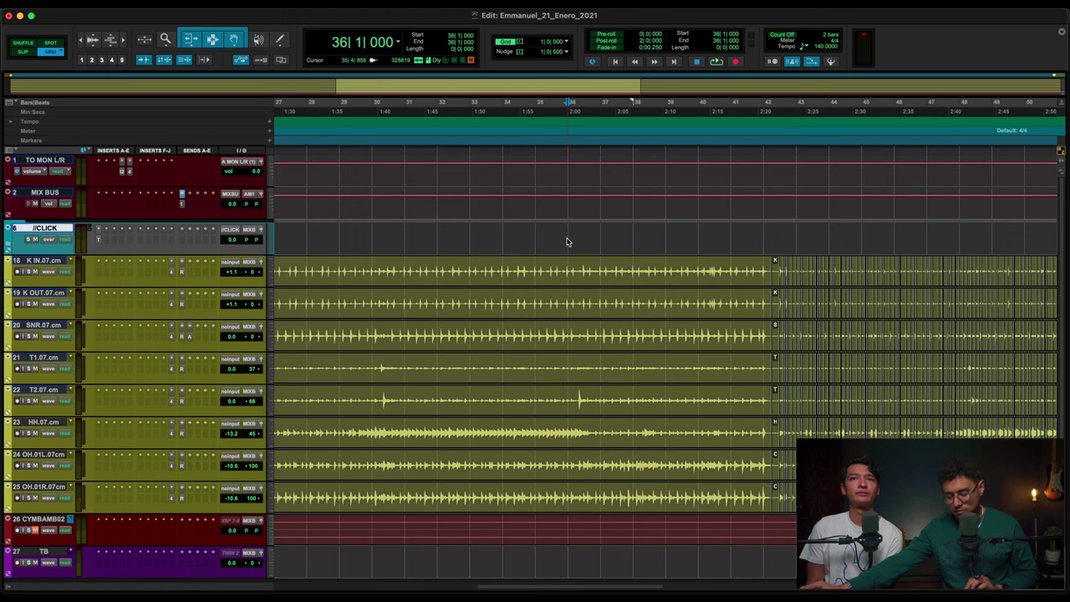
key(r)
key(r)
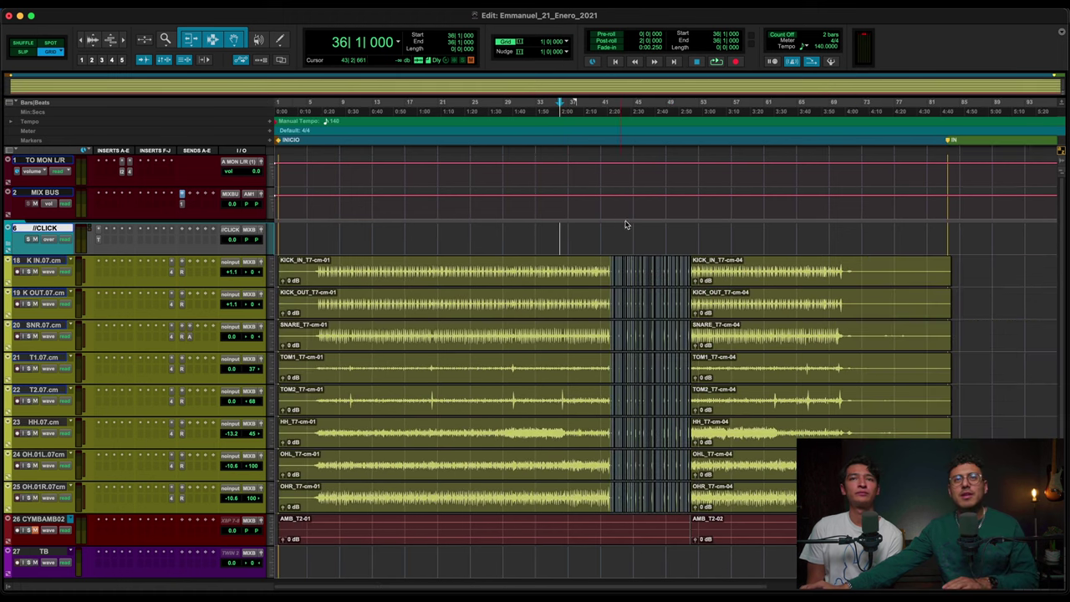
key(t)
key(t)
scroll(748, 251, right, 5)
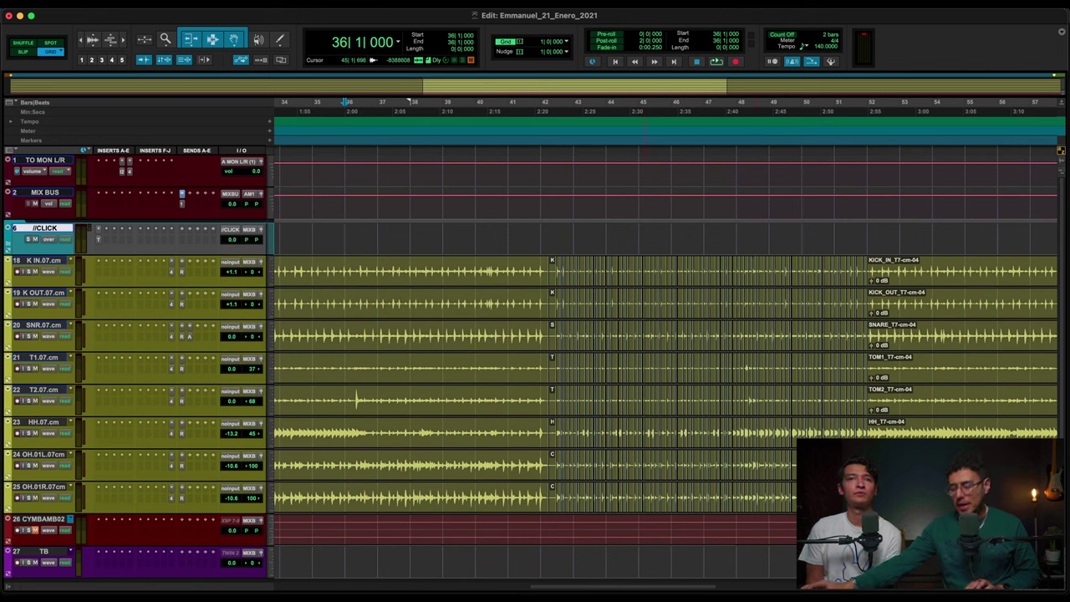
- Reopen Beat Detective, move its window clear of the drum tracks, and select the grouped drum tracks
key(super+8)
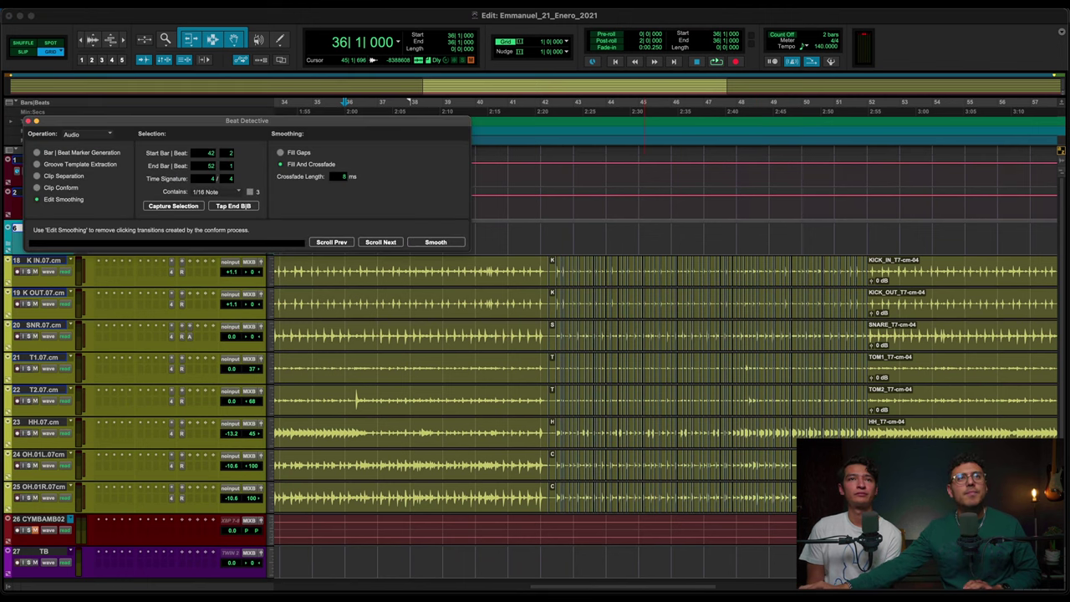
drag(212, 121, 613, 78)
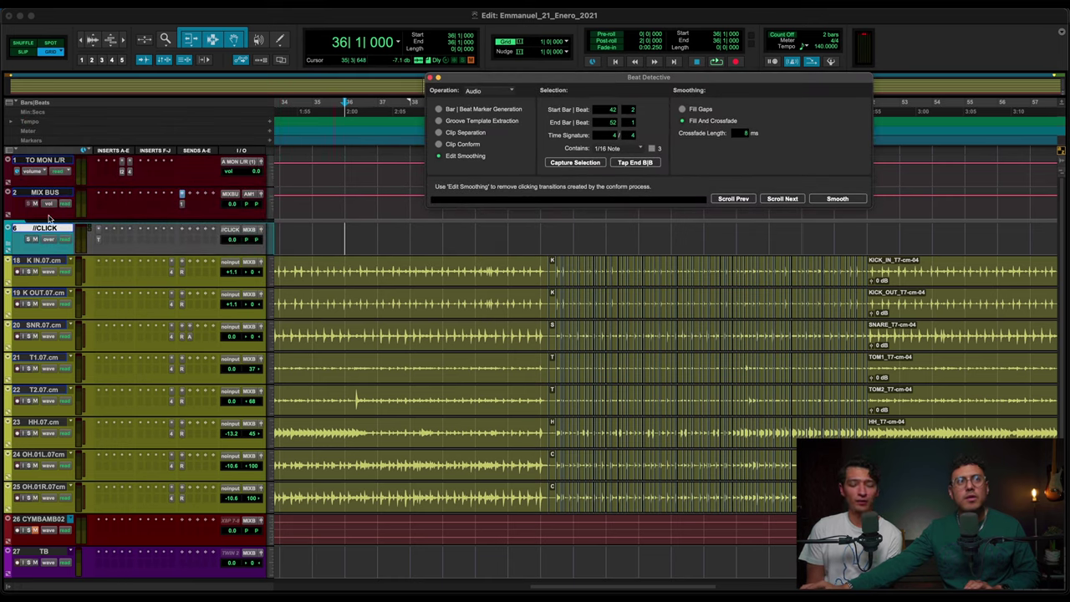
click(57, 269)
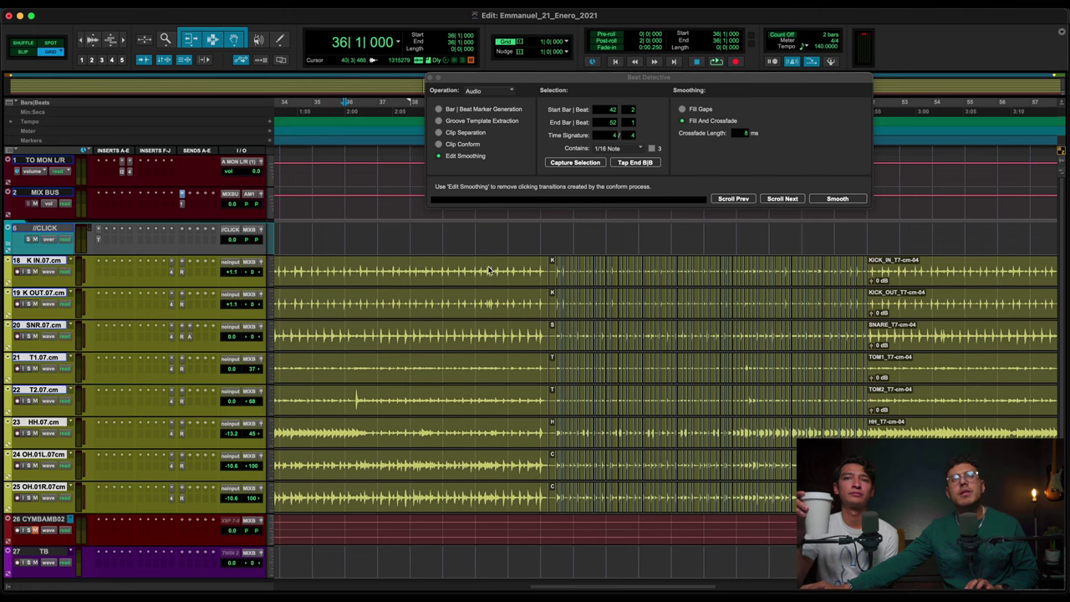
- Review Beat Detective's Clip Separation, Clip Conform and Edit Smoothing settings in workflow order
click(460, 133)
click(460, 134)
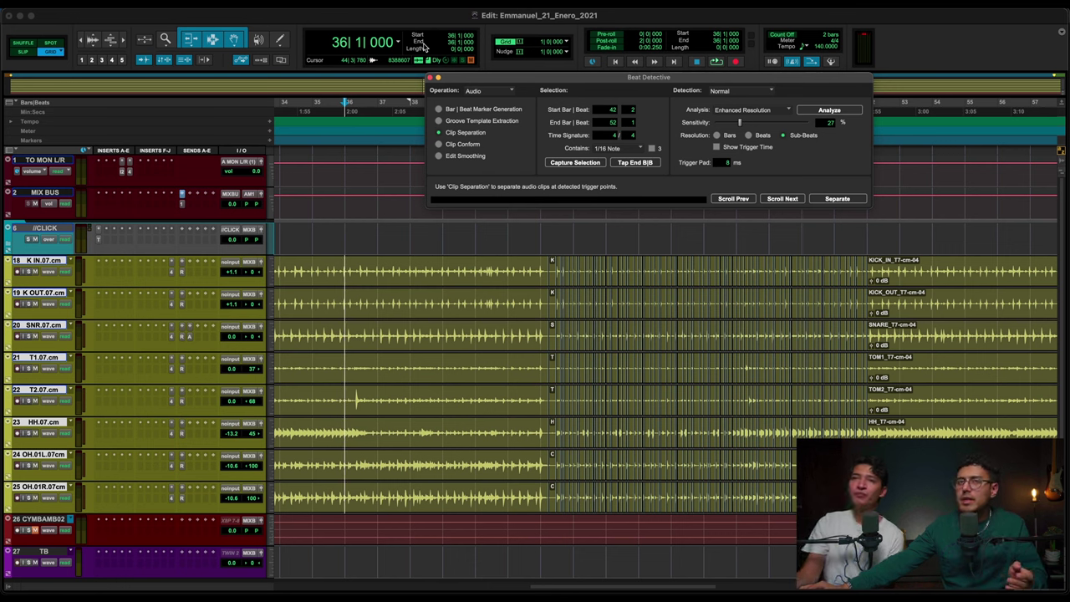
click(468, 144)
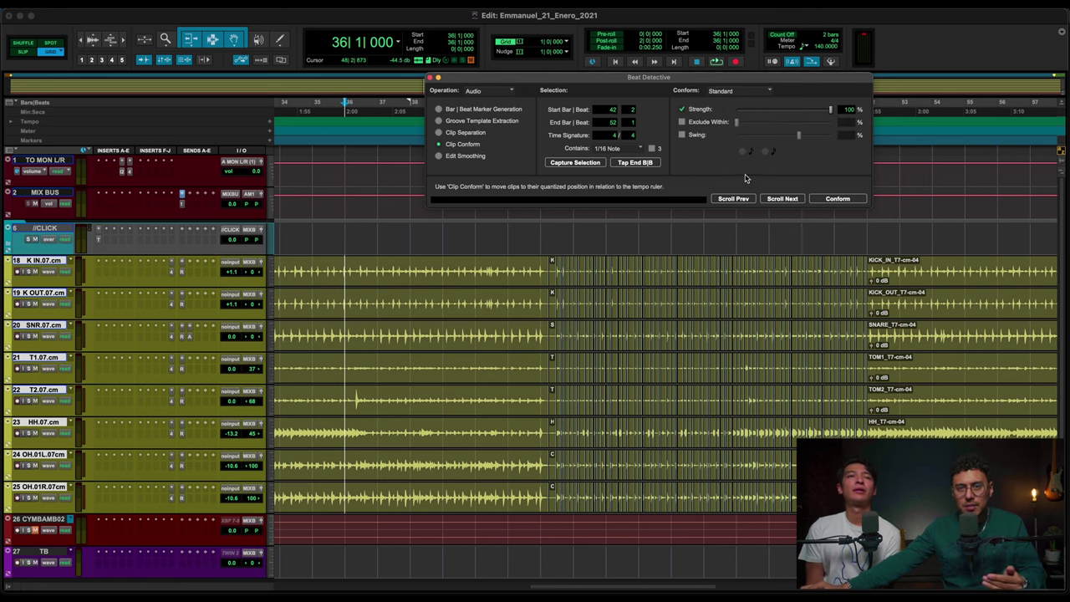
click(471, 156)
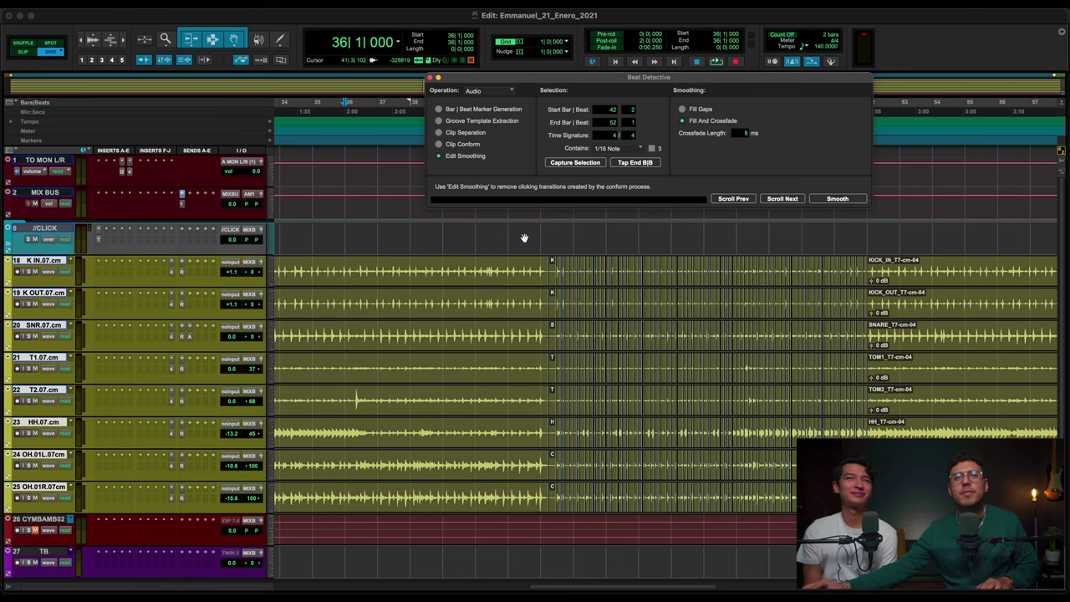
- Select the long drum clips before the quantized section and duplicate the playlists of all drum tracks
click(526, 286)
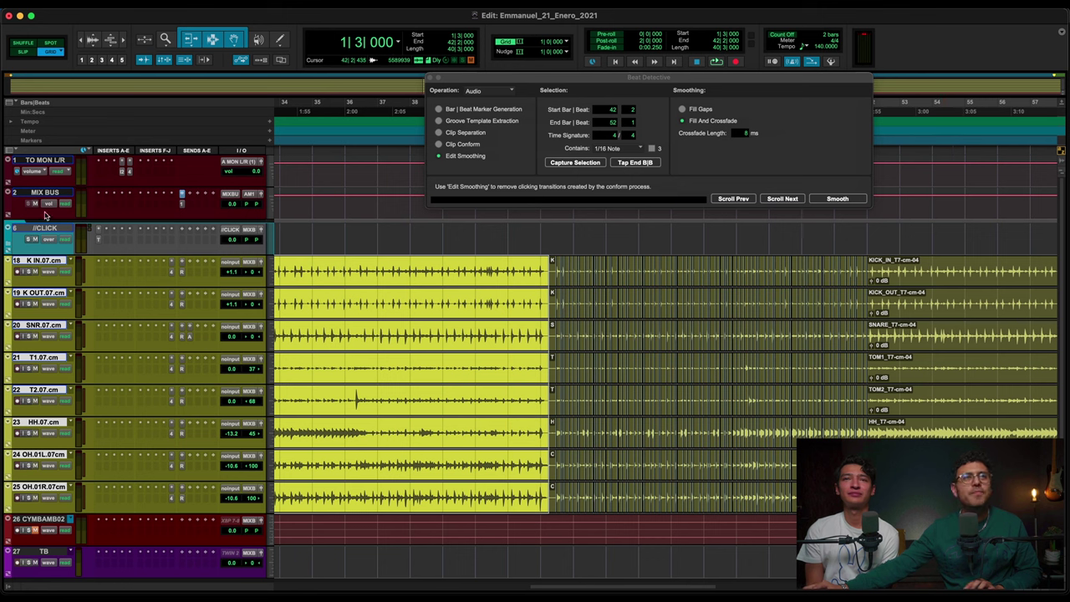
click(70, 260)
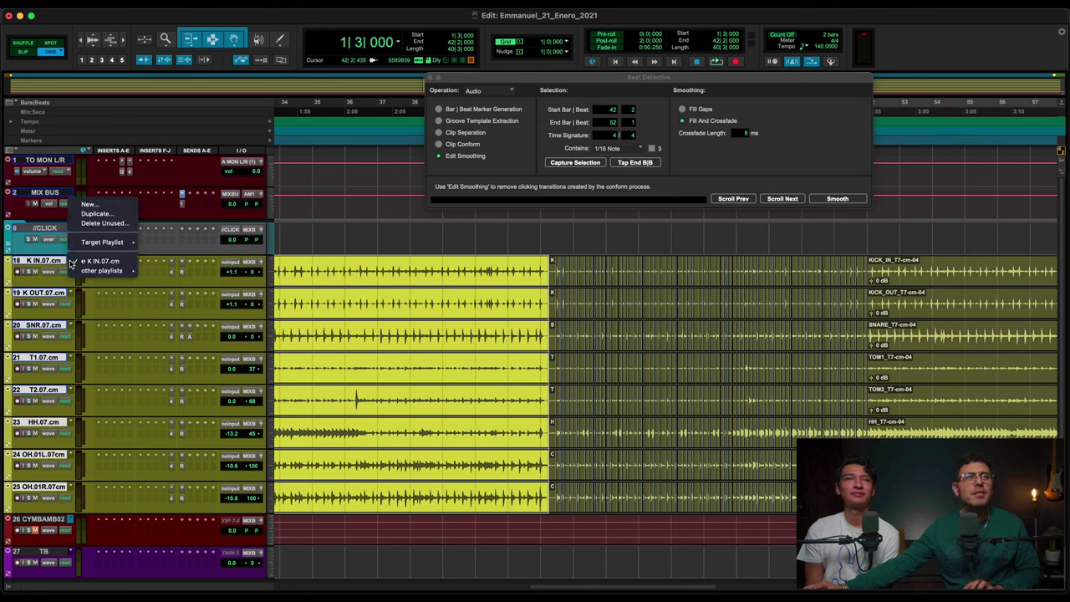
click(89, 215)
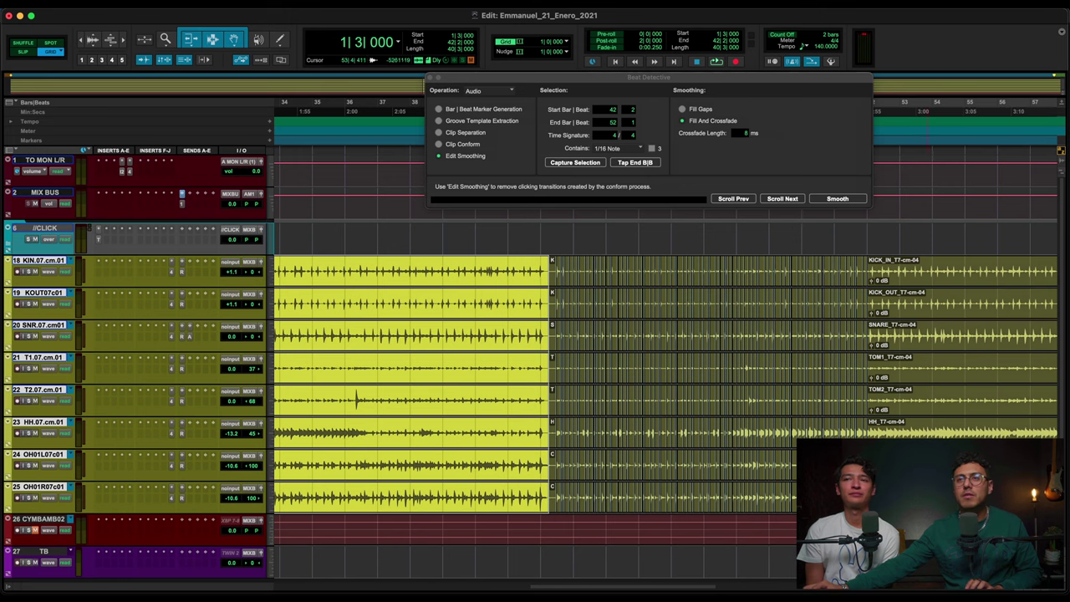
- Extend the selection across all drum clips to the end of the last ones and consolidate them
shift+click(927, 475)
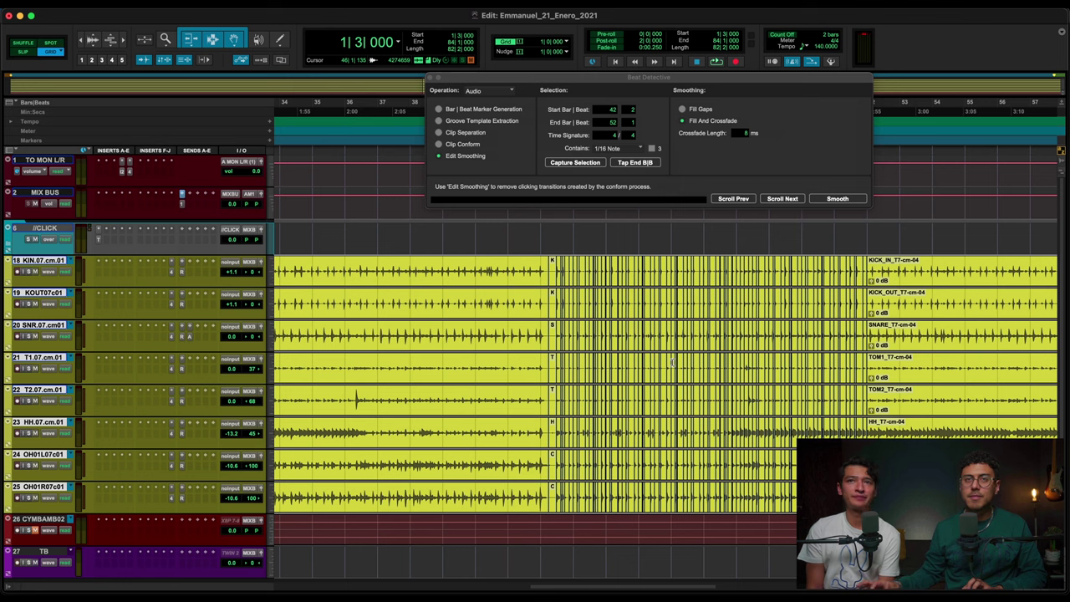
key(alt+shift+3)
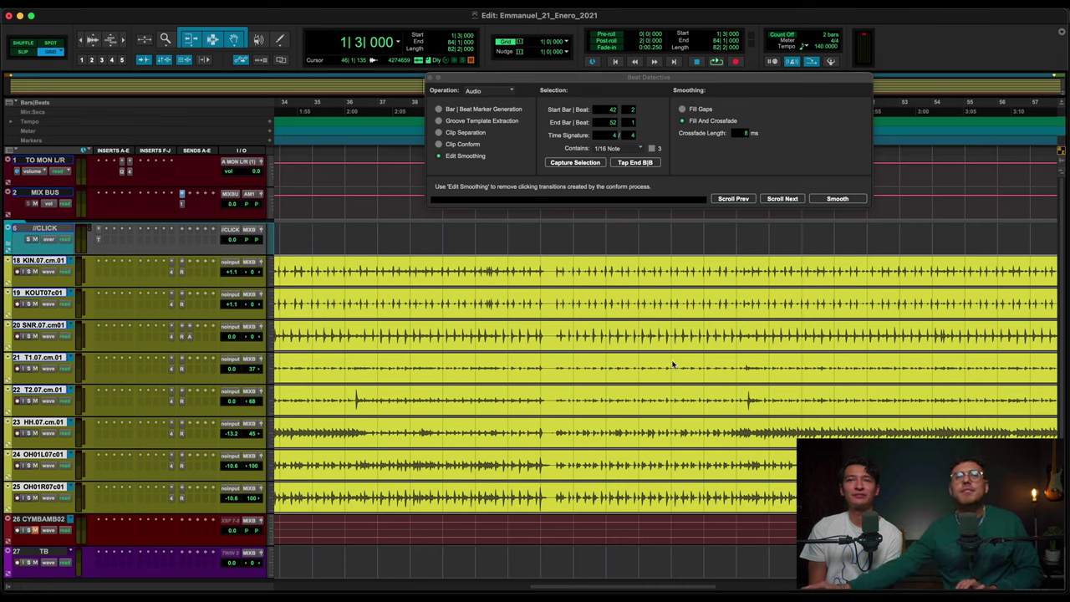
- Undo the clip consolidation and look up the Consolidate Clip command among the editing commands
key(super+z)
click(103, 4)
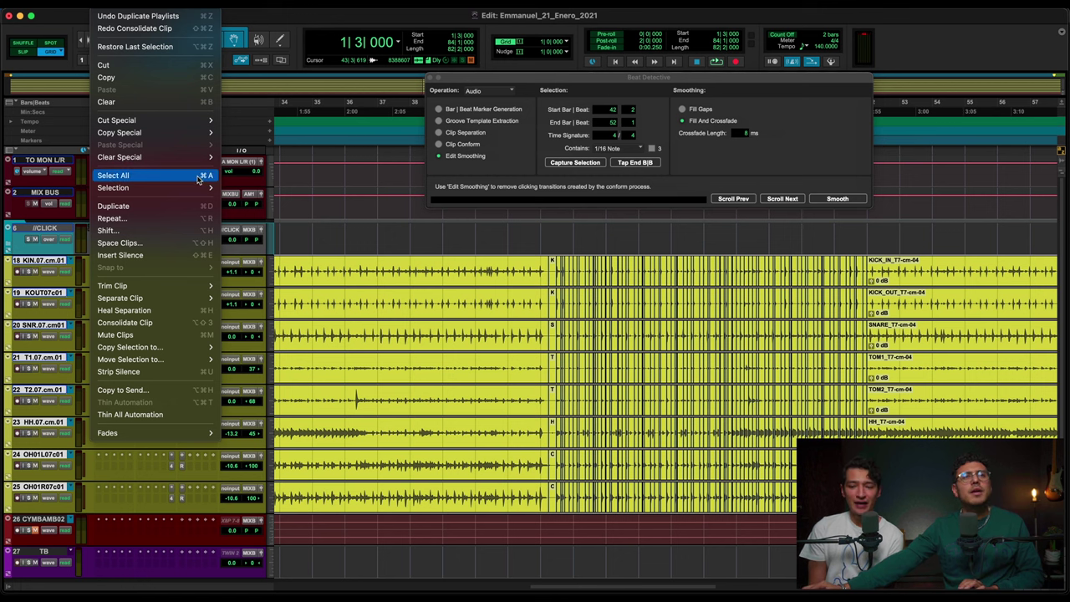
click(889, 48)
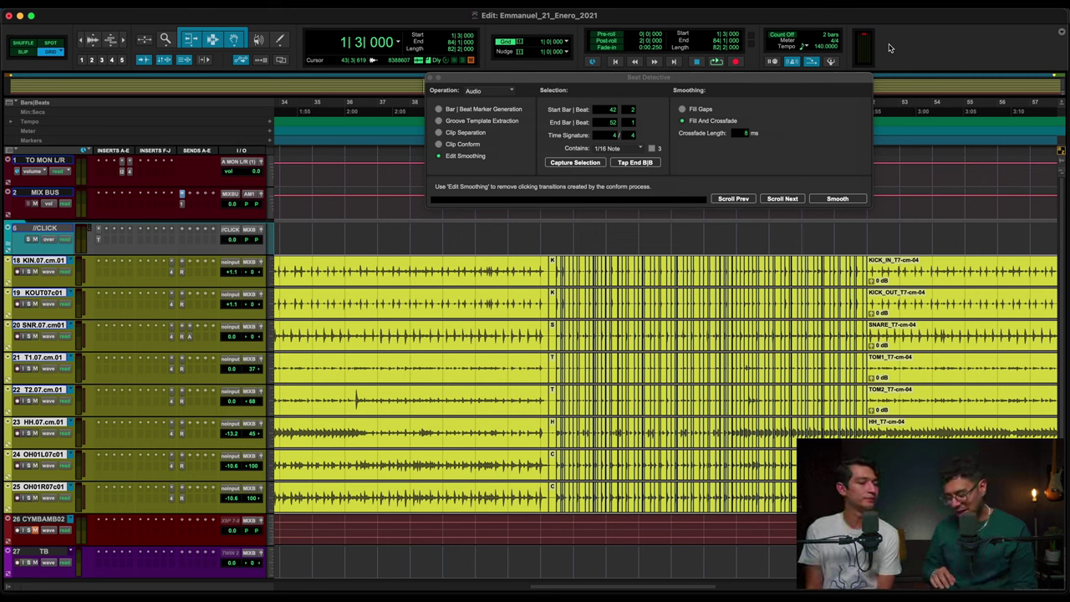
key(r)
key(r)
key(r)
key(t)
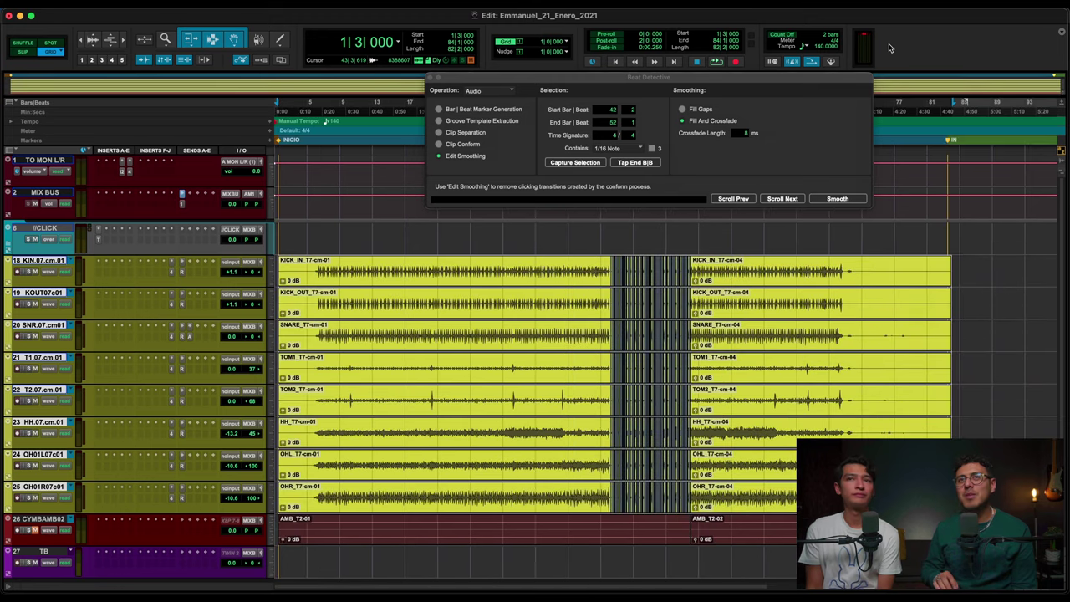